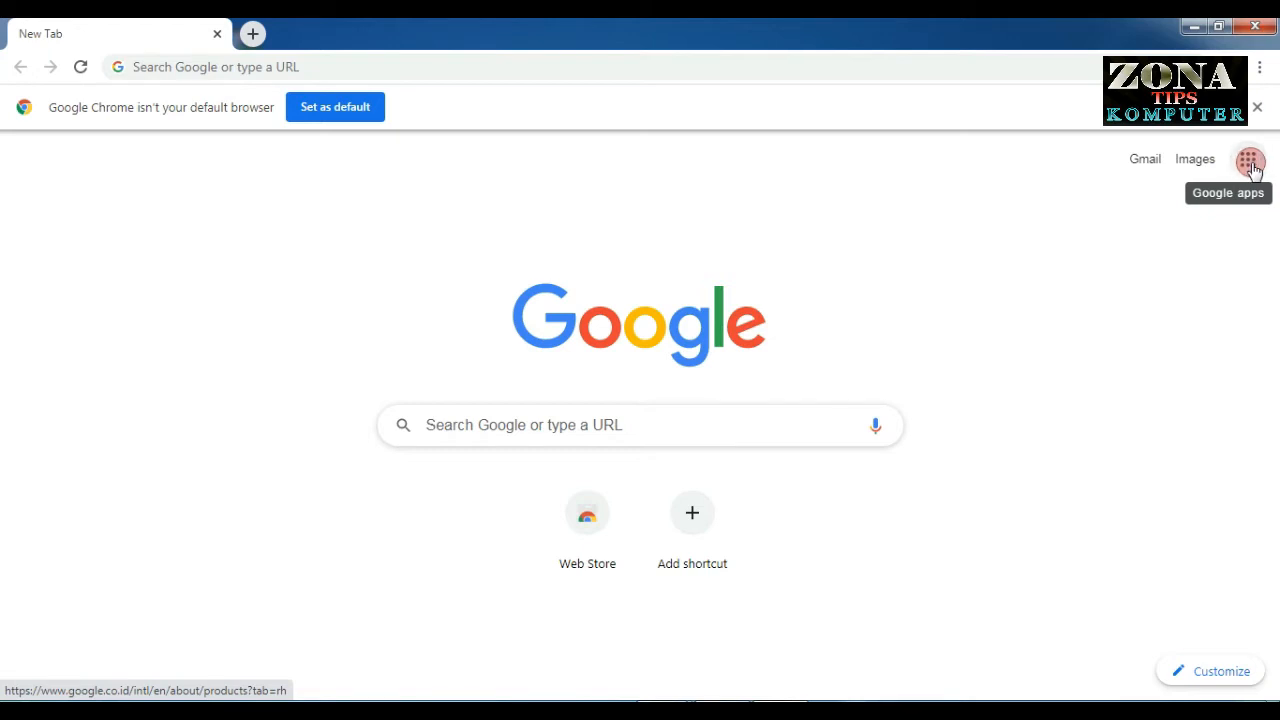
# Open Google Docs from the Google apps and sign in to the first saved account with its password.
pyautogui.click(1249, 163)
pyautogui.scroll(-1, 1047, 366)
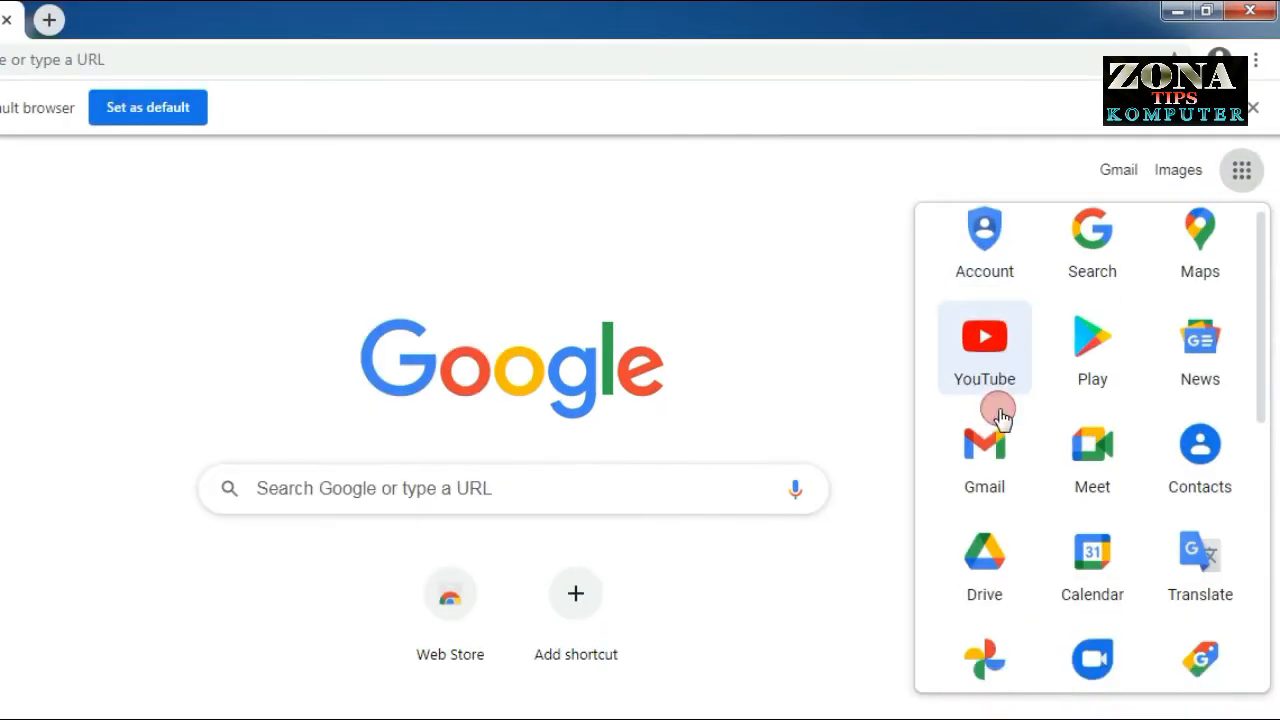
pyautogui.scroll(-5, 1001, 416)
pyautogui.scroll(2, 989, 451)
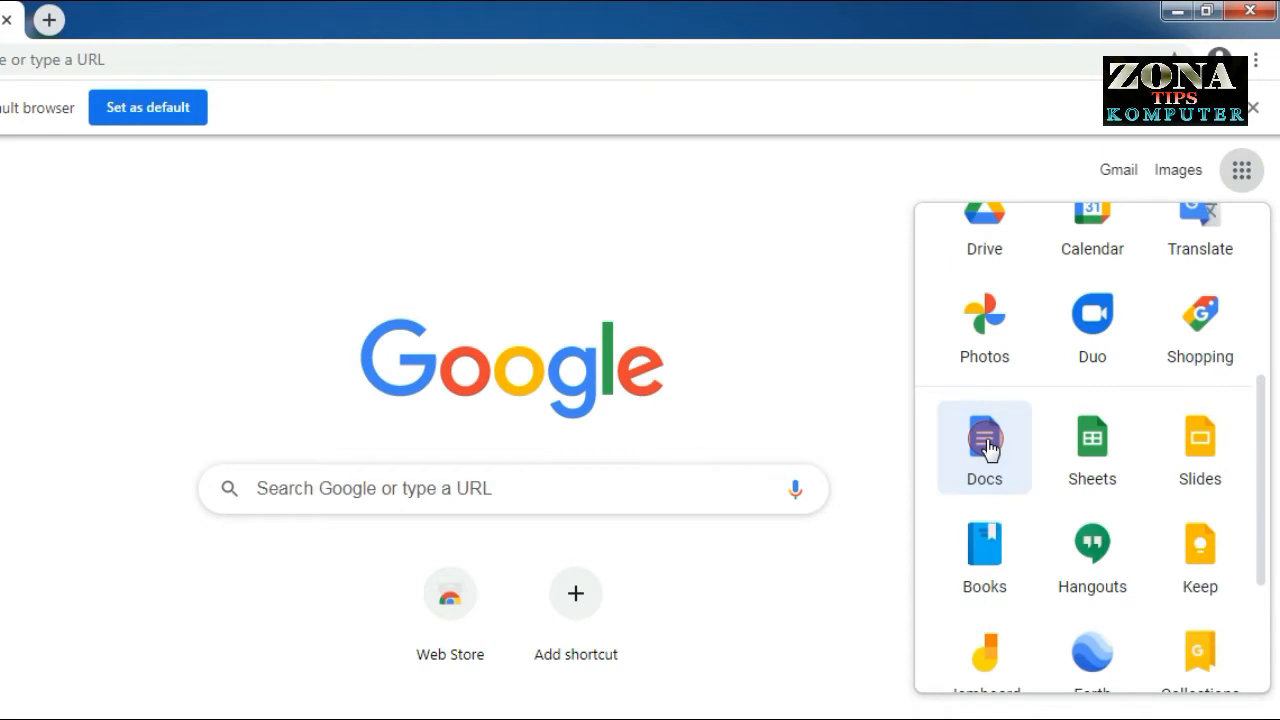
pyautogui.click(945, 455)
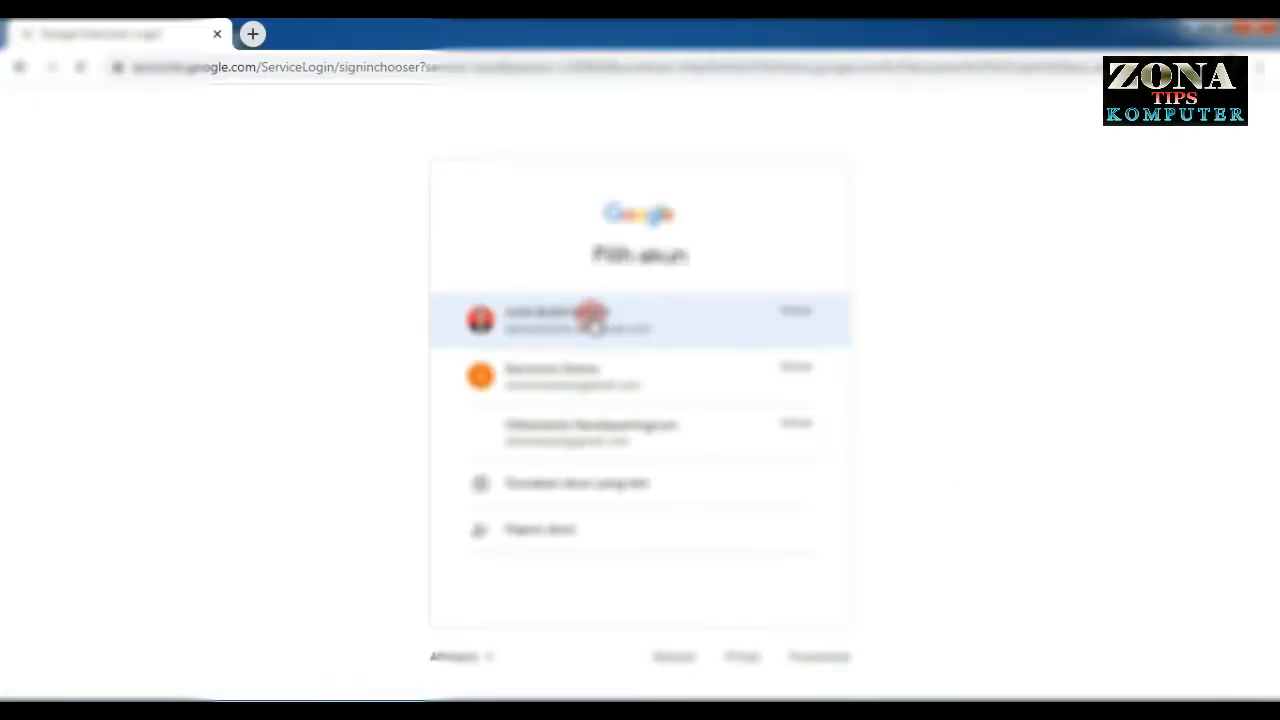
pyautogui.click(592, 320)
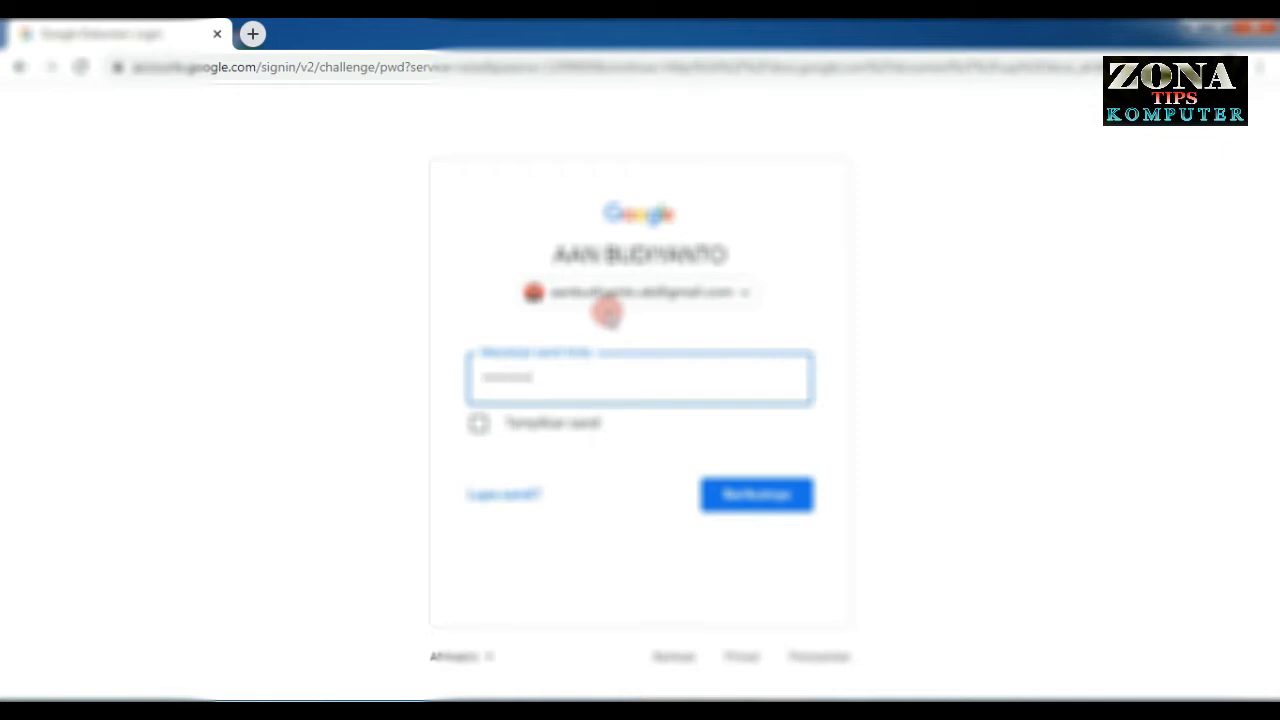
pyautogui.press('Return')
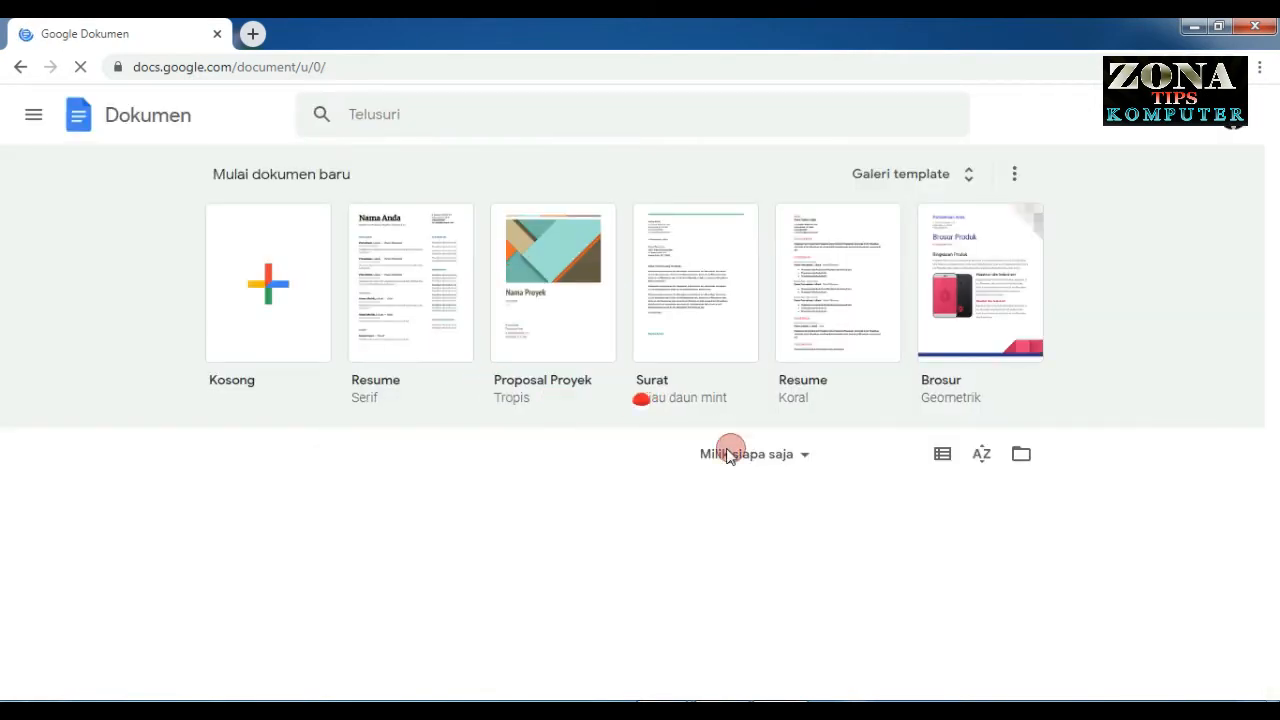
# Look through the recent documents on the Docs home page.
pyautogui.scroll(-6, 441, 413)
pyautogui.scroll(-2, 441, 413)
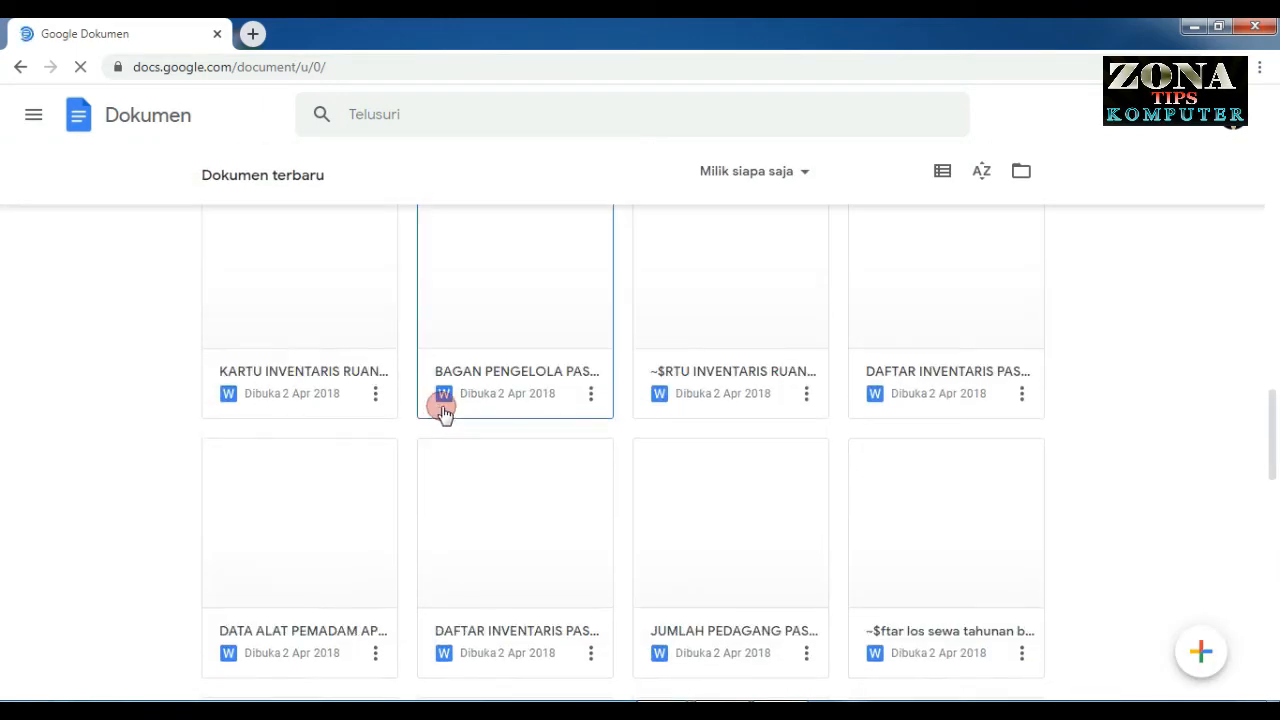
pyautogui.scroll(5, 628, 437)
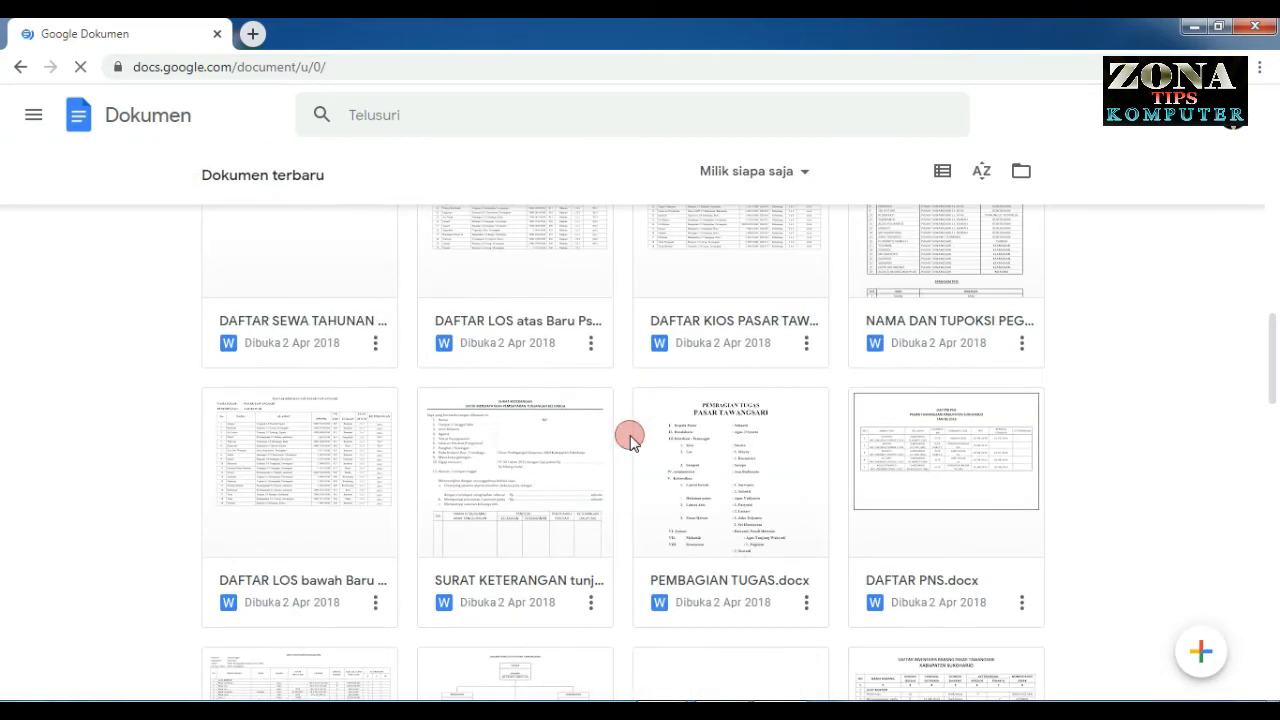
pyautogui.scroll(8, 630, 440)
pyautogui.scroll(-5, 626, 436)
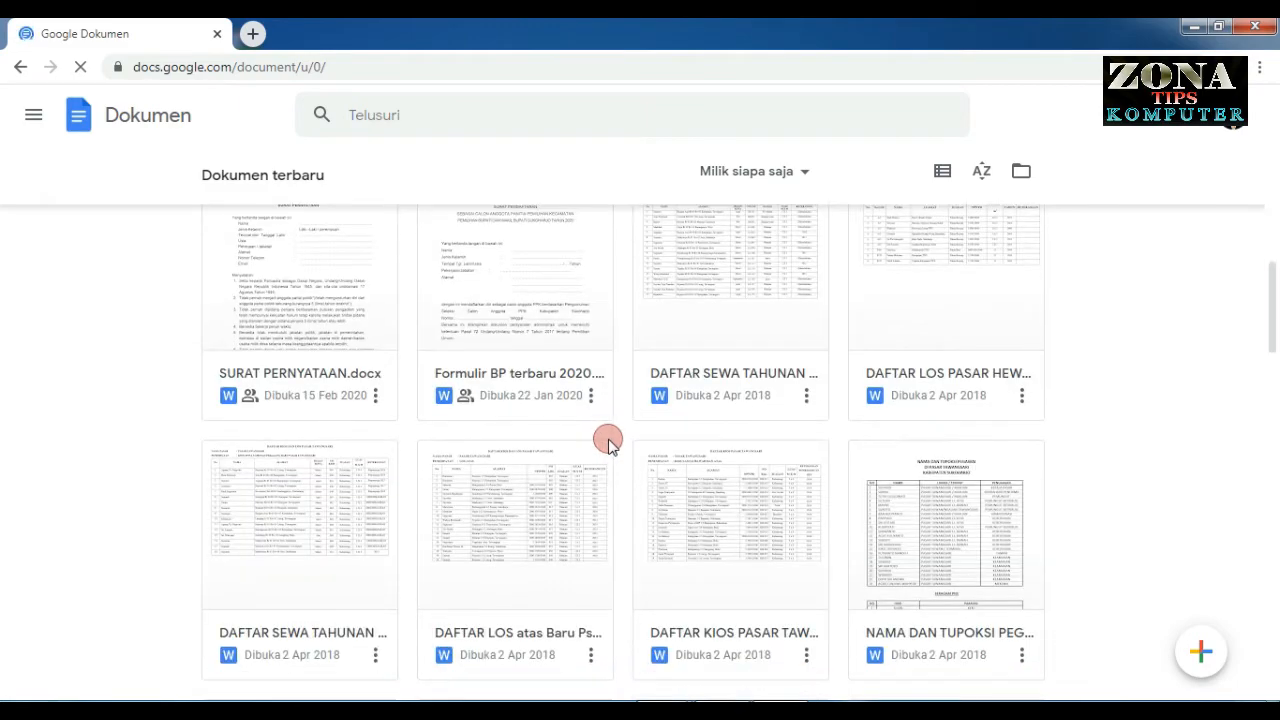
pyautogui.scroll(-10, 608, 443)
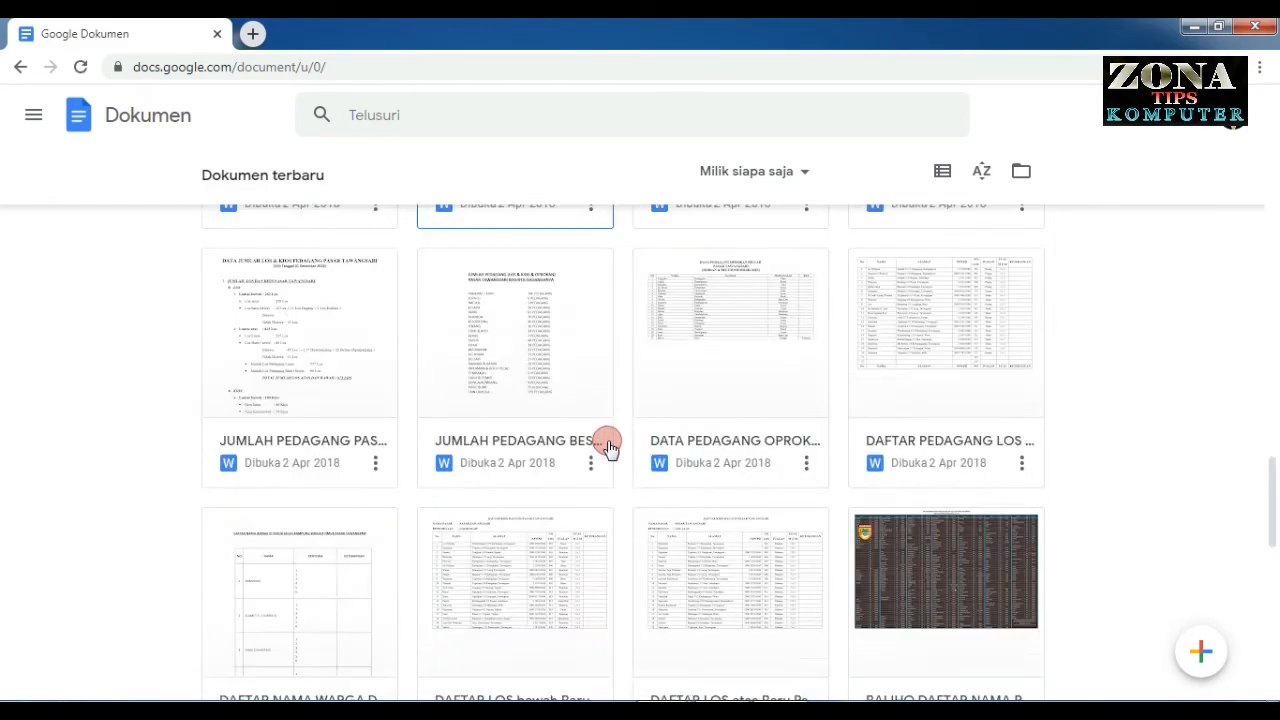
pyautogui.scroll(-7, 615, 443)
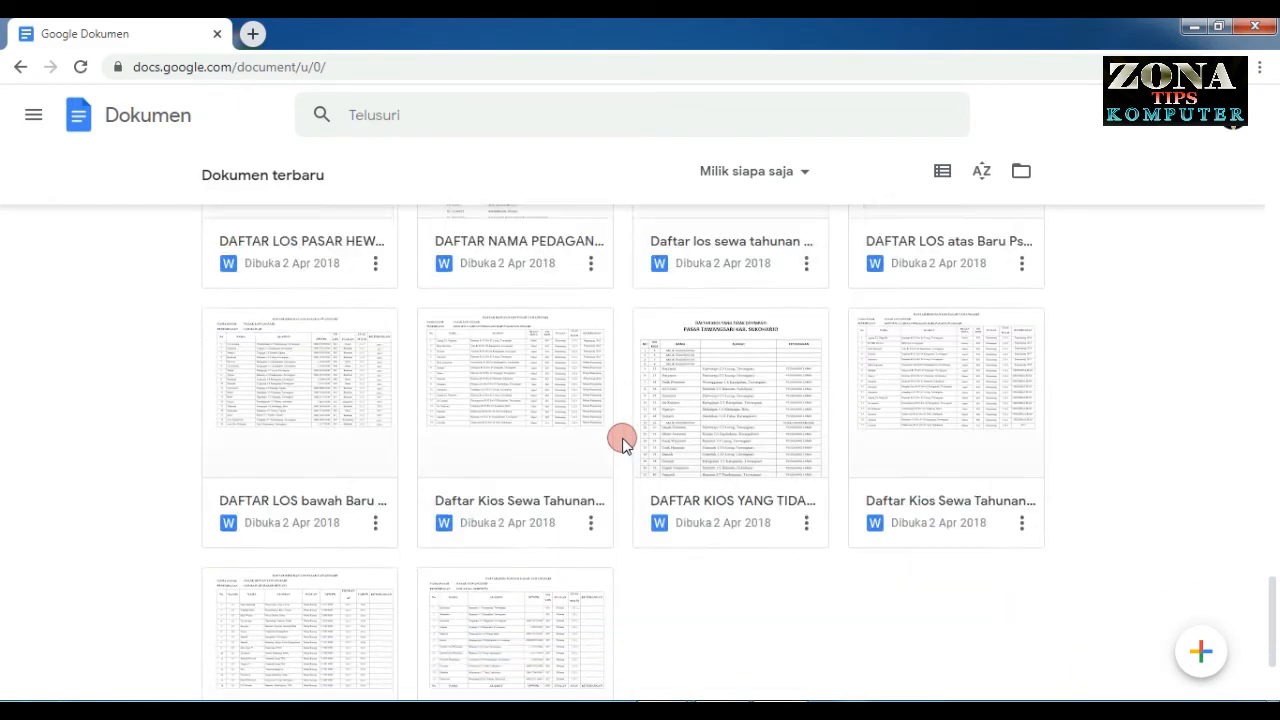
pyautogui.scroll(20, 620, 443)
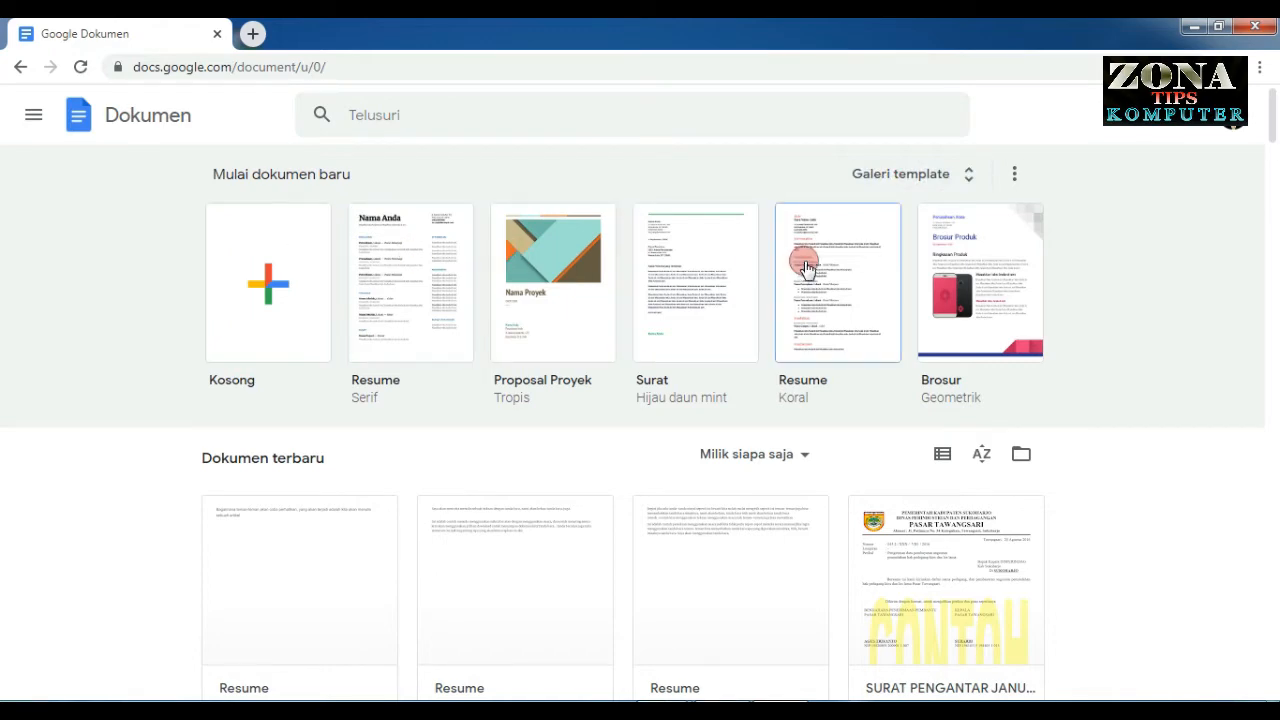
# Browse the template gallery and create a blank document.
pyautogui.click(968, 176)
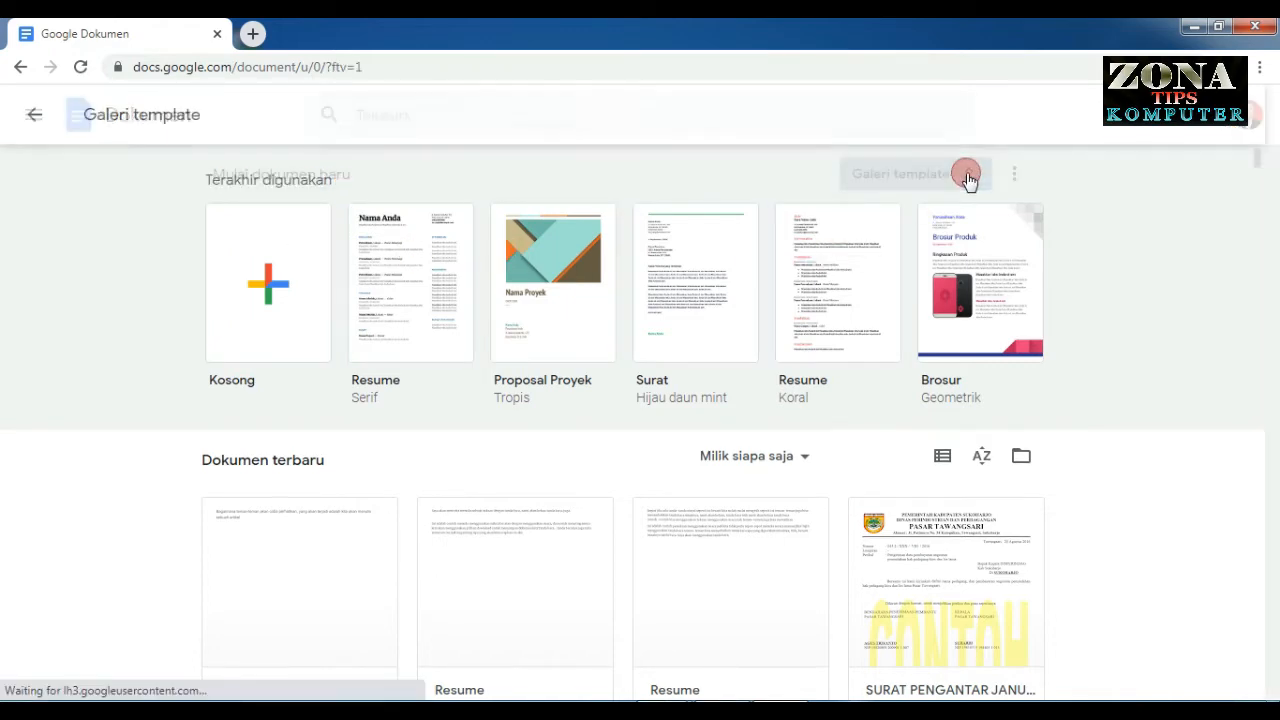
pyautogui.scroll(-10, 533, 415)
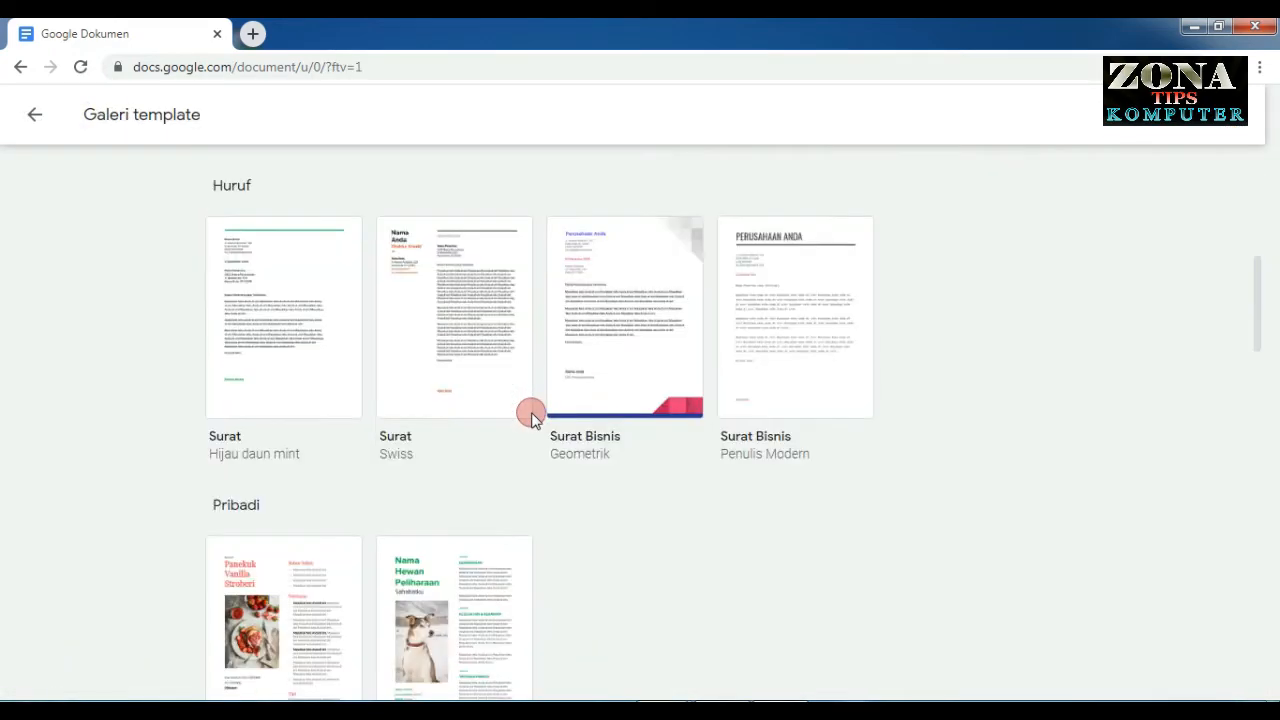
pyautogui.scroll(10, 557, 420)
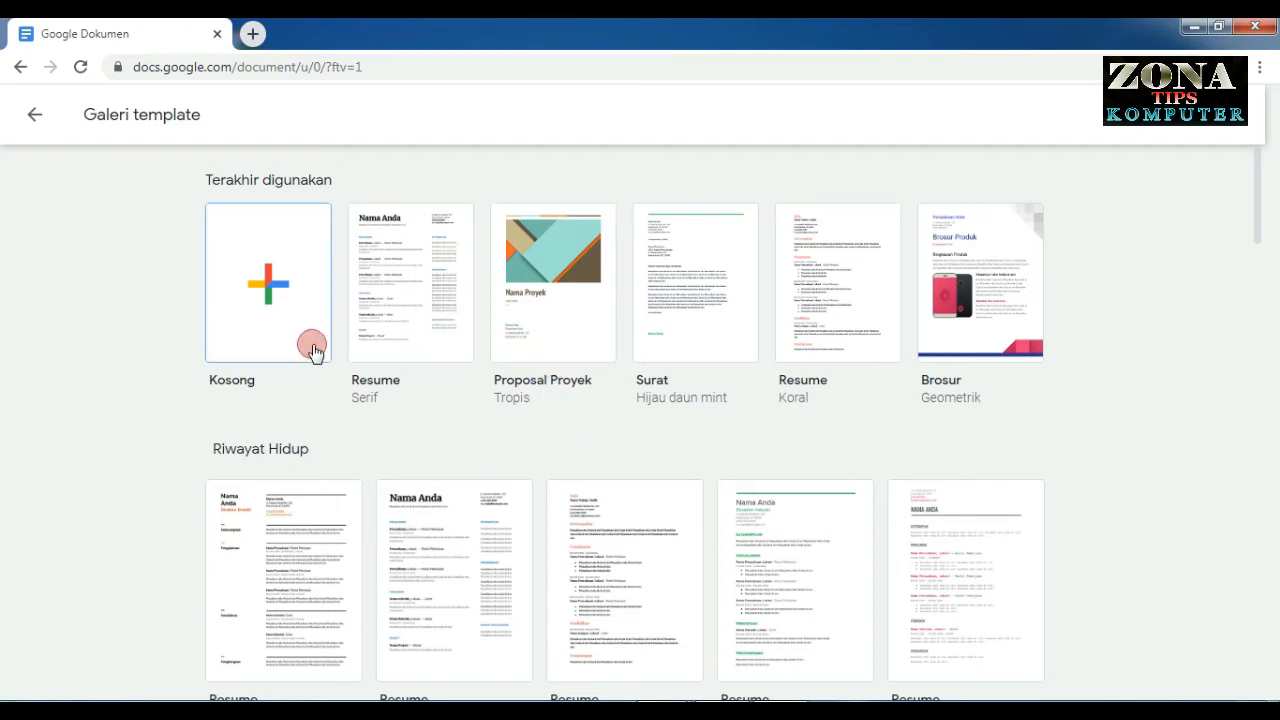
pyautogui.click(270, 318)
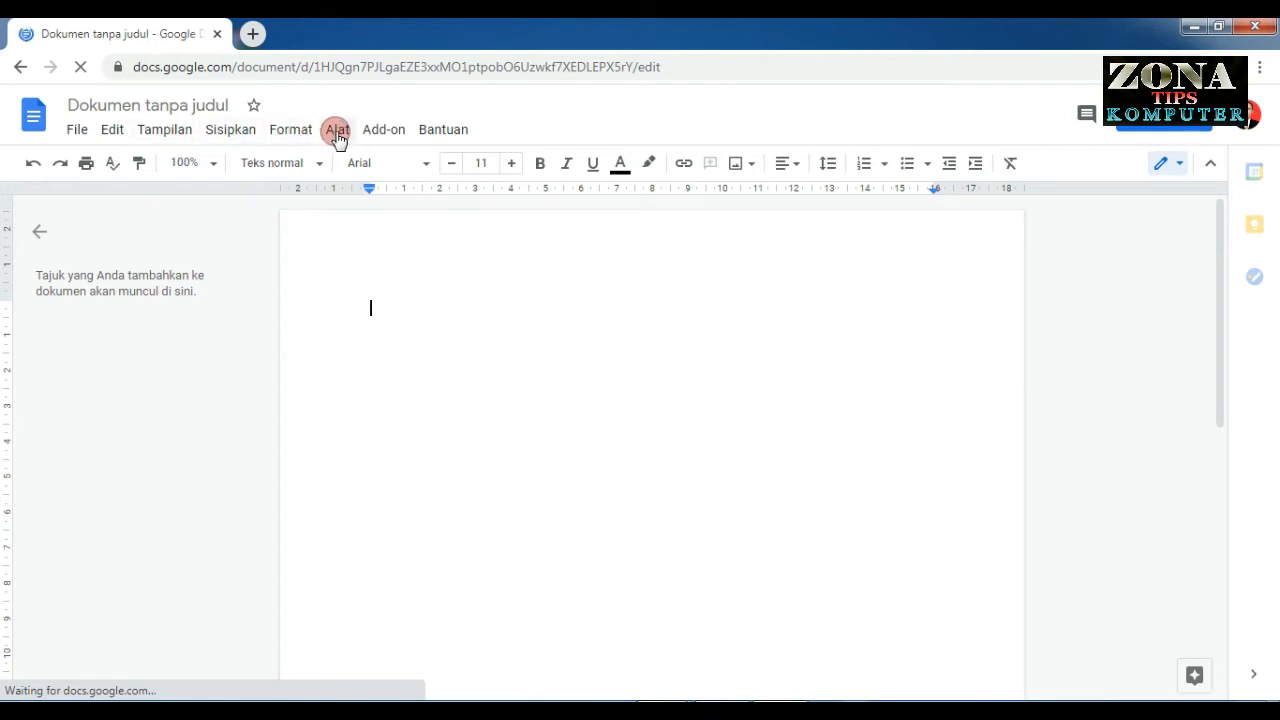
# Check the blank document's tools for the dictation command and return to the Docs home page.
pyautogui.click(337, 131)
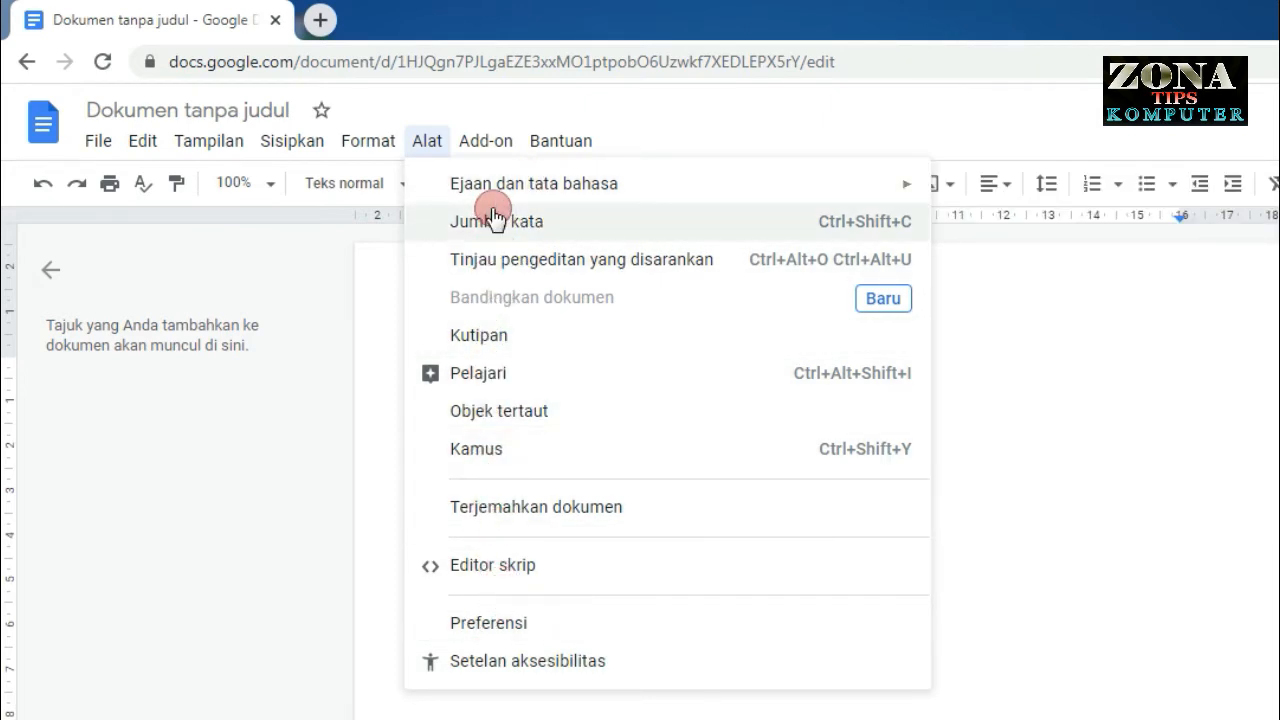
pyautogui.click(1000, 352)
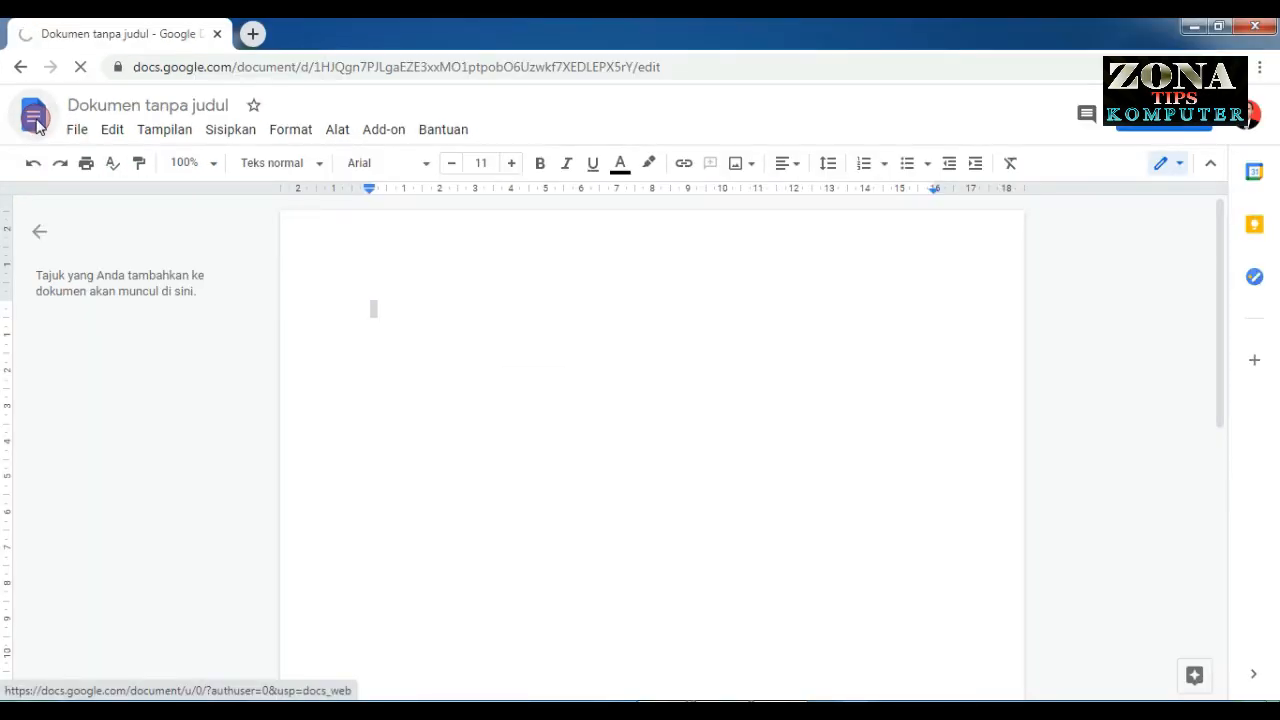
pyautogui.click(35, 118)
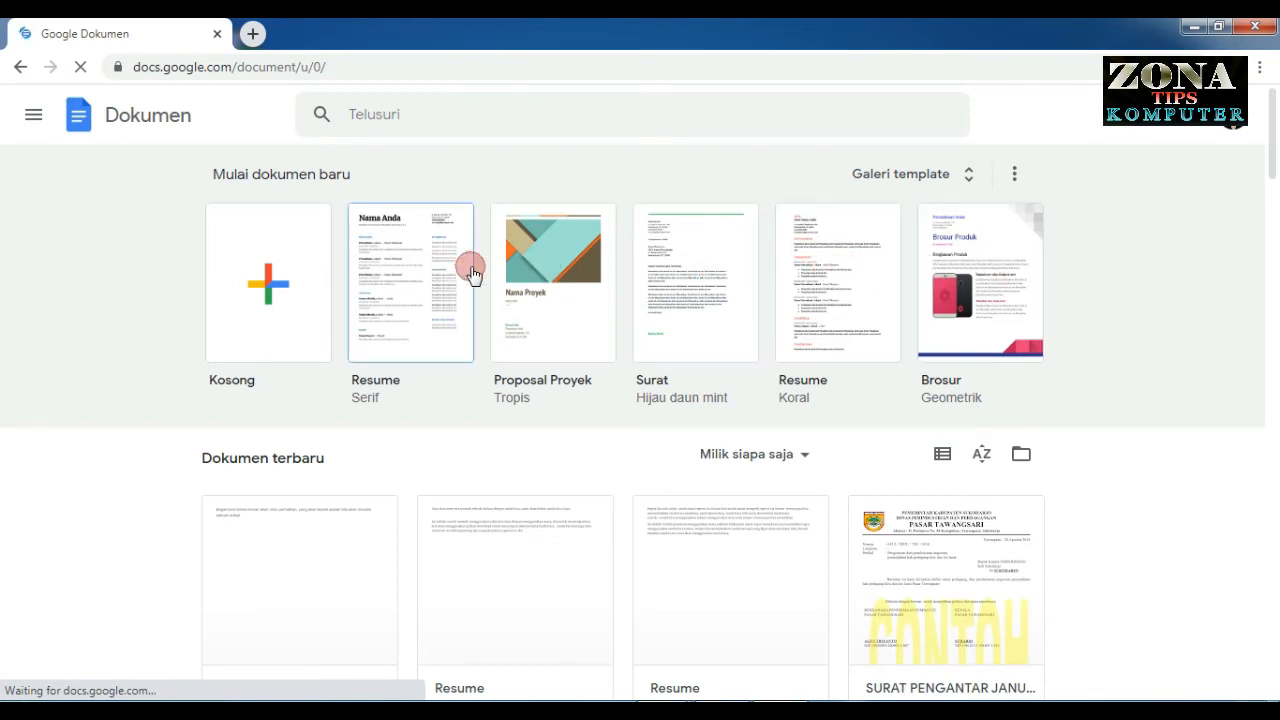
# Create a document from the Resume Serif template and delete all of its placeholder content.
pyautogui.click(883, 292)
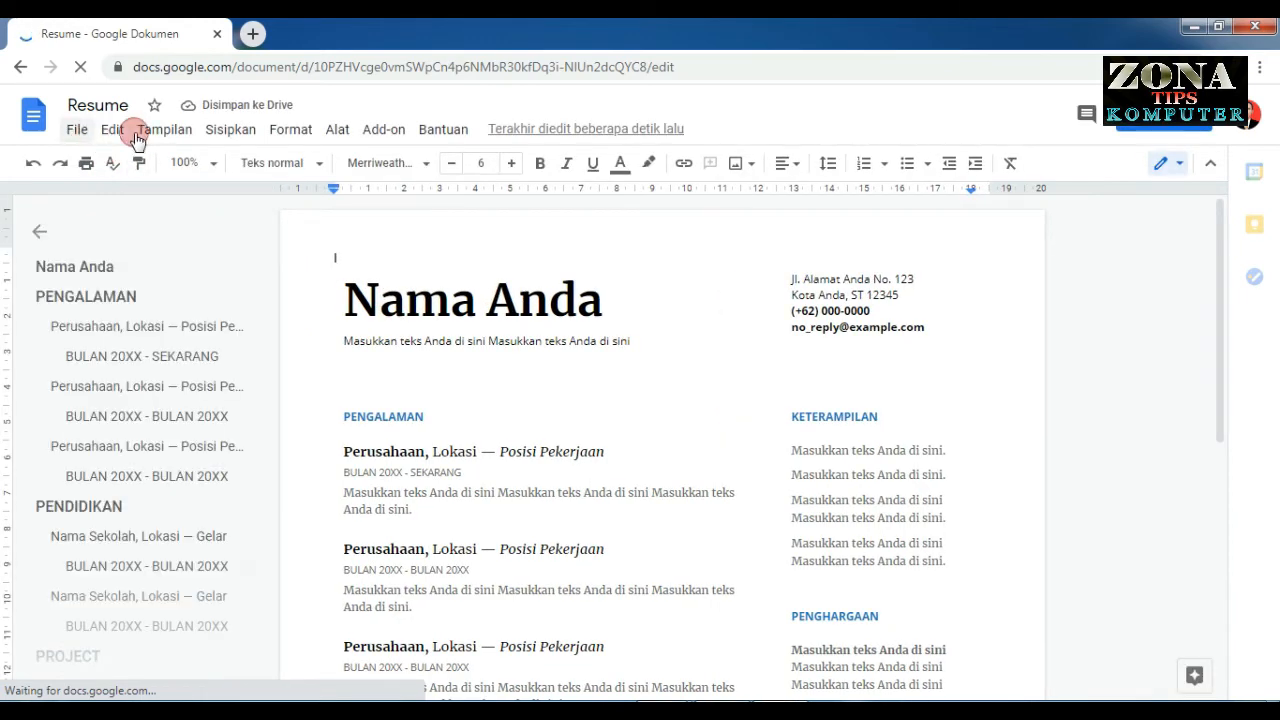
pyautogui.click(333, 131)
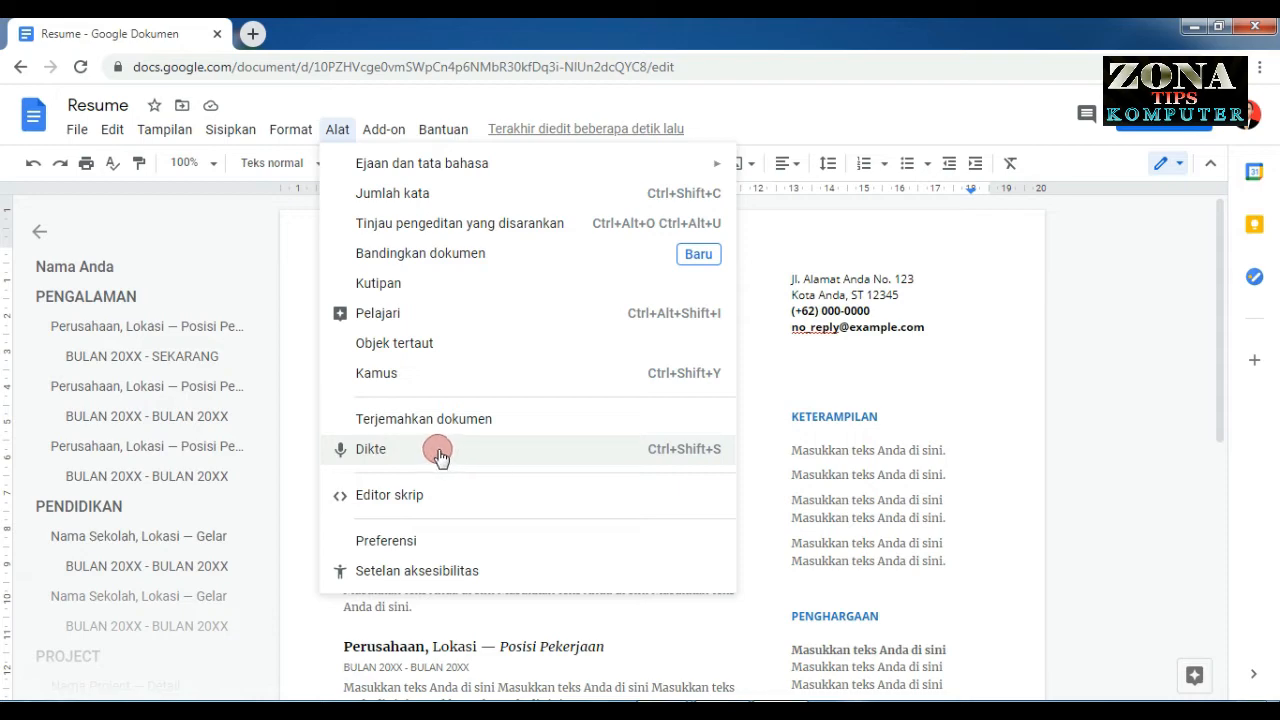
pyautogui.click(416, 385)
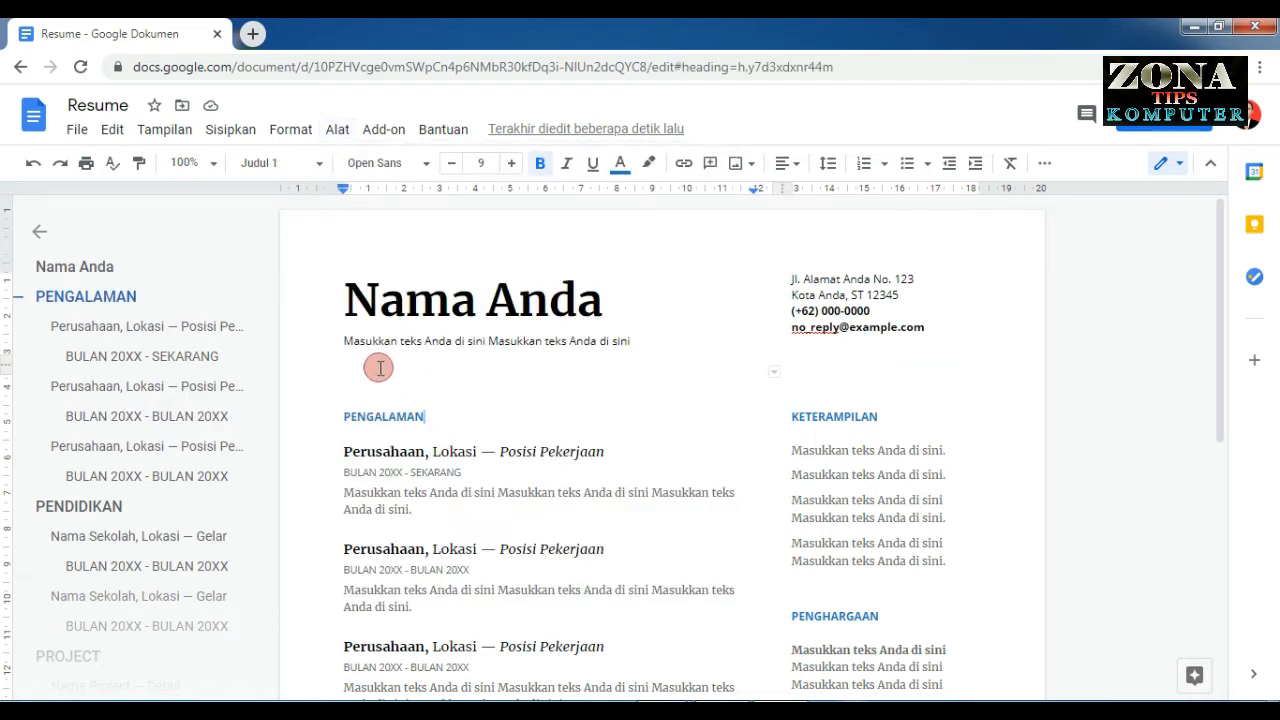
pyautogui.hotkey('ctrl', 'a')
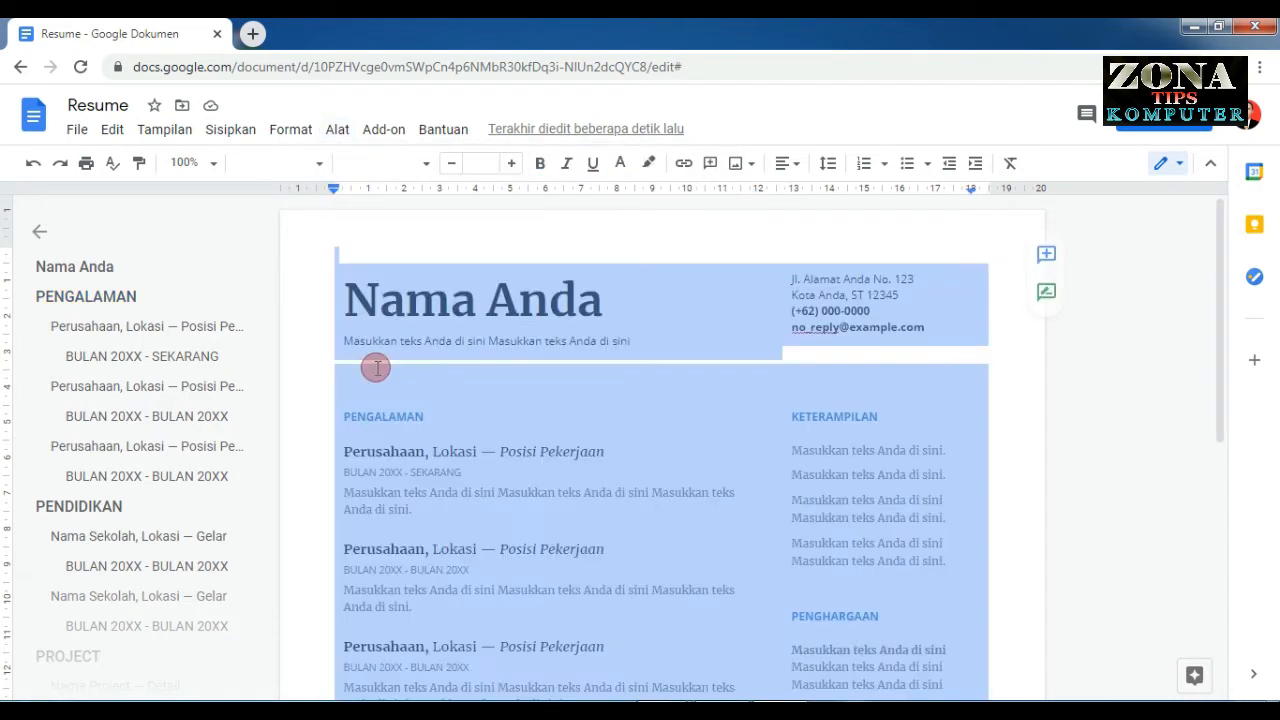
pyautogui.press('BackSpace')
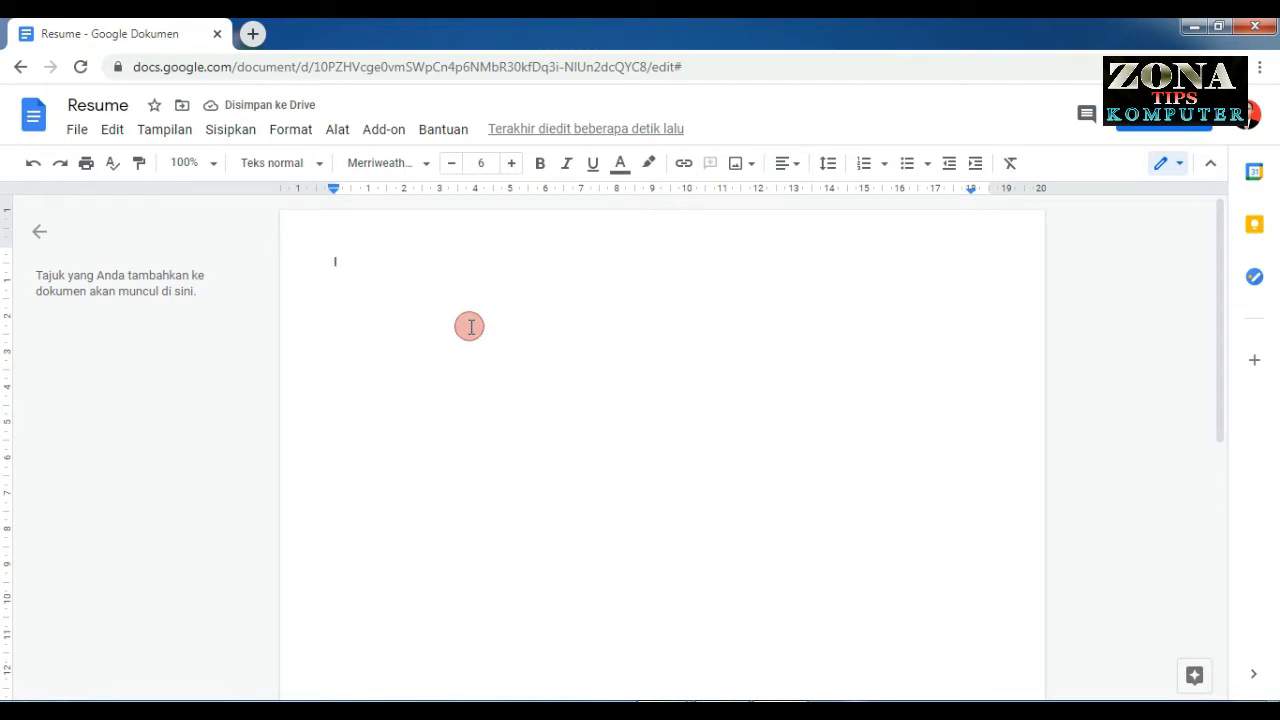
# Start the Dikte voice typing tool and move its microphone box beside the right edge of the page.
pyautogui.click(337, 129)
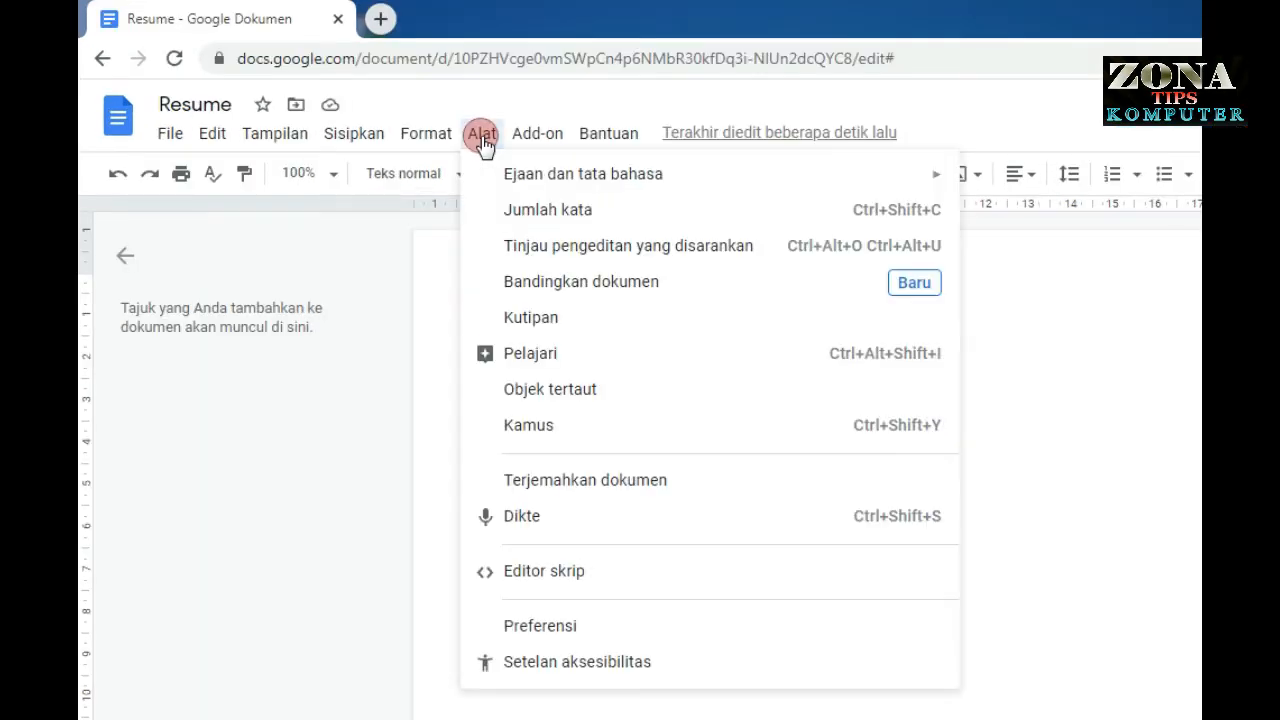
pyautogui.click(520, 516)
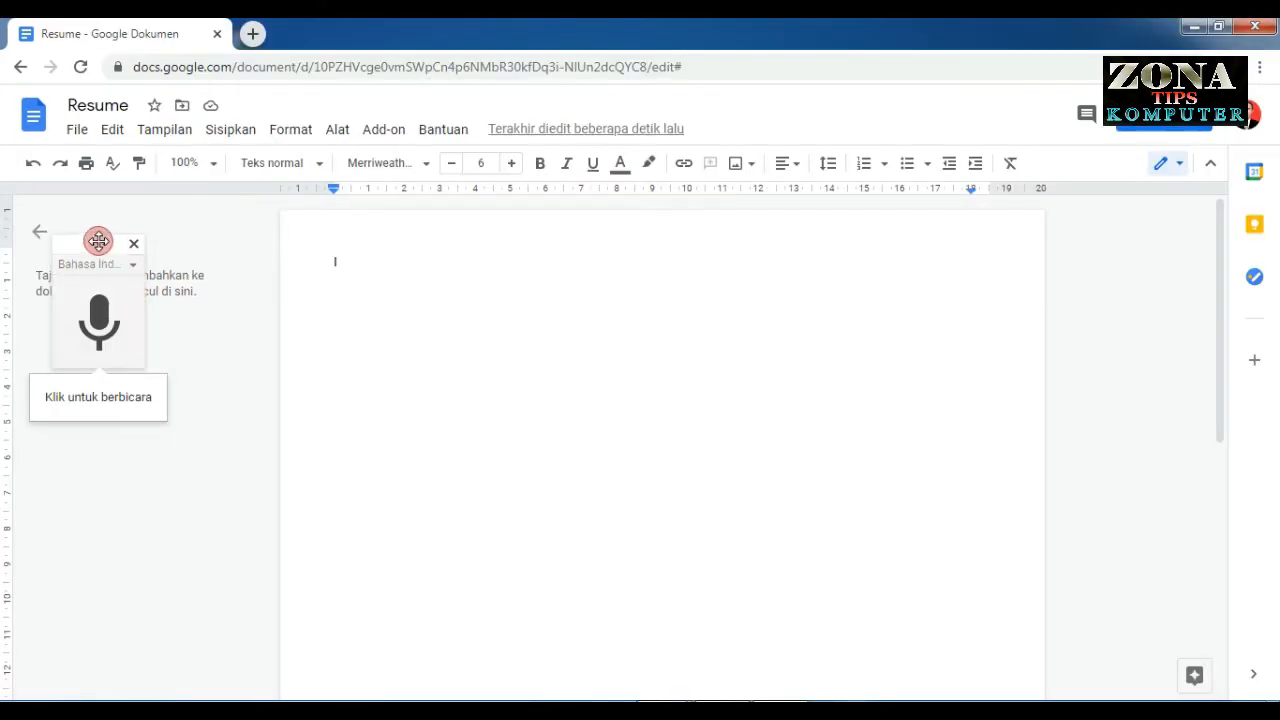
pyautogui.moveTo(98, 241); pyautogui.dragTo(1131, 229)
pyautogui.click(1100, 316)
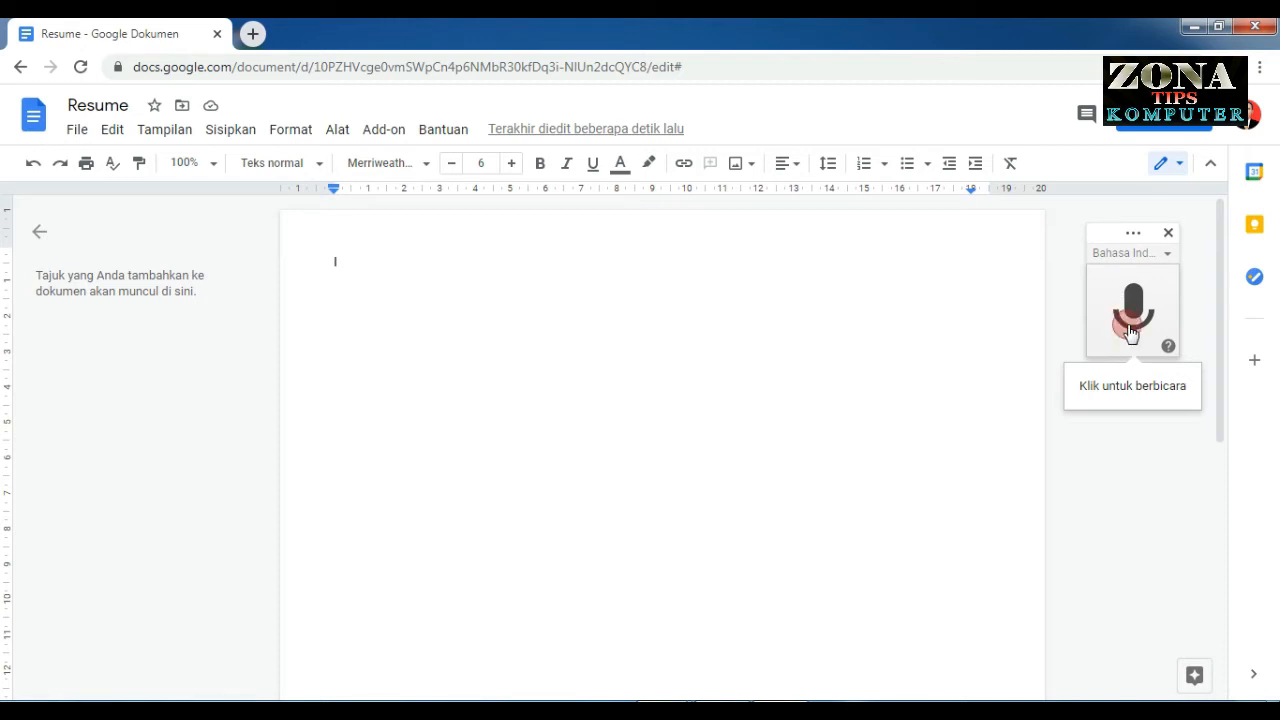
pyautogui.click(872, 460)
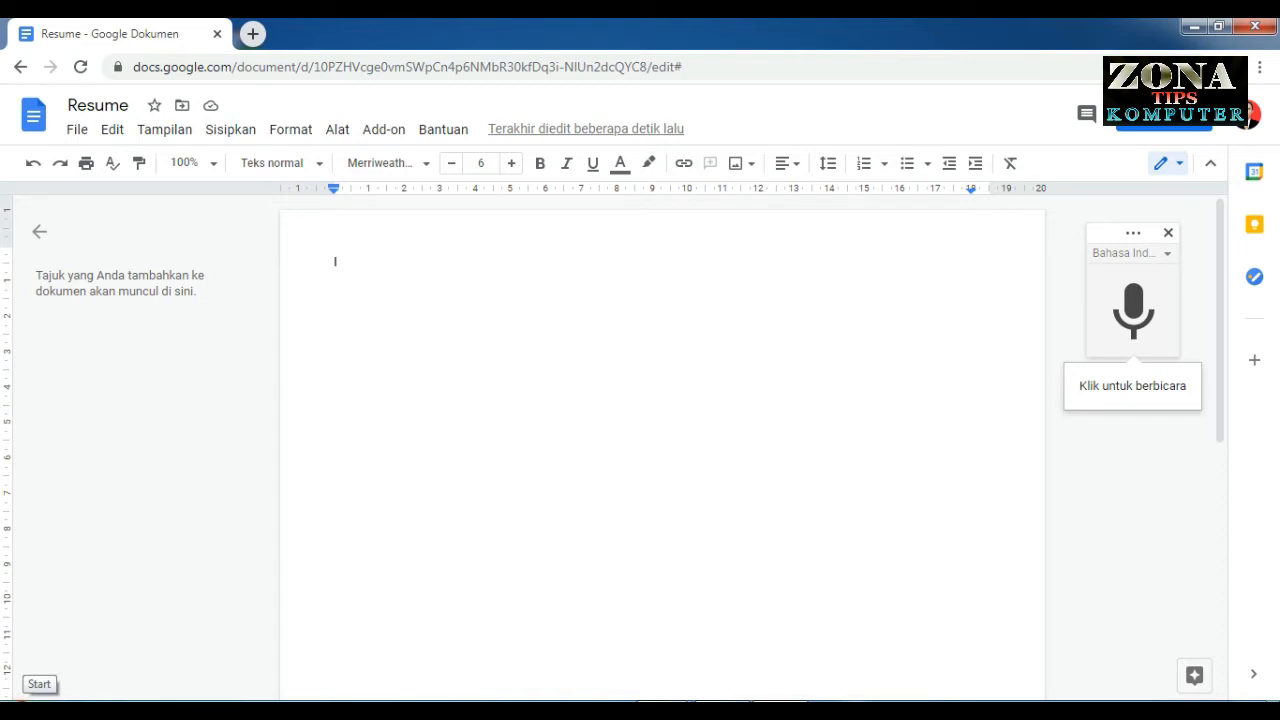
# Switch to the Windows Control Panel, view the Sound playback devices under Hardware and Sound, and close both windows.
pyautogui.click(25, 700)
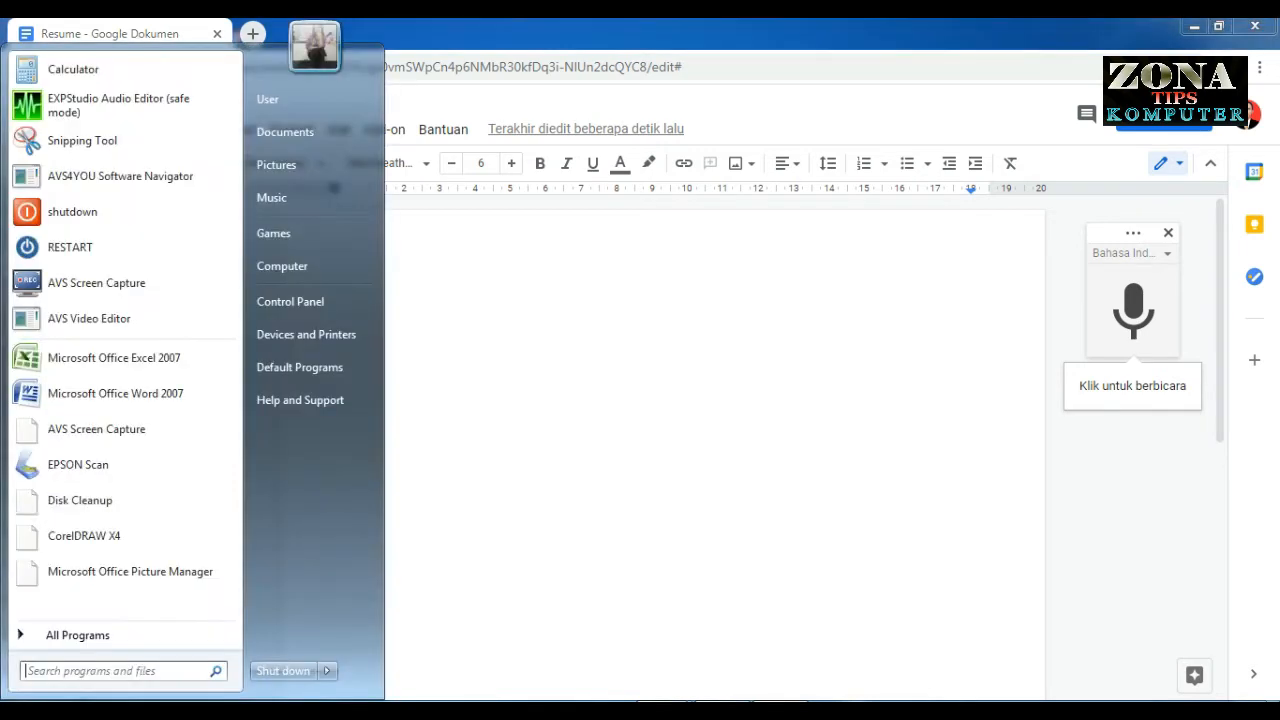
pyautogui.click(279, 310)
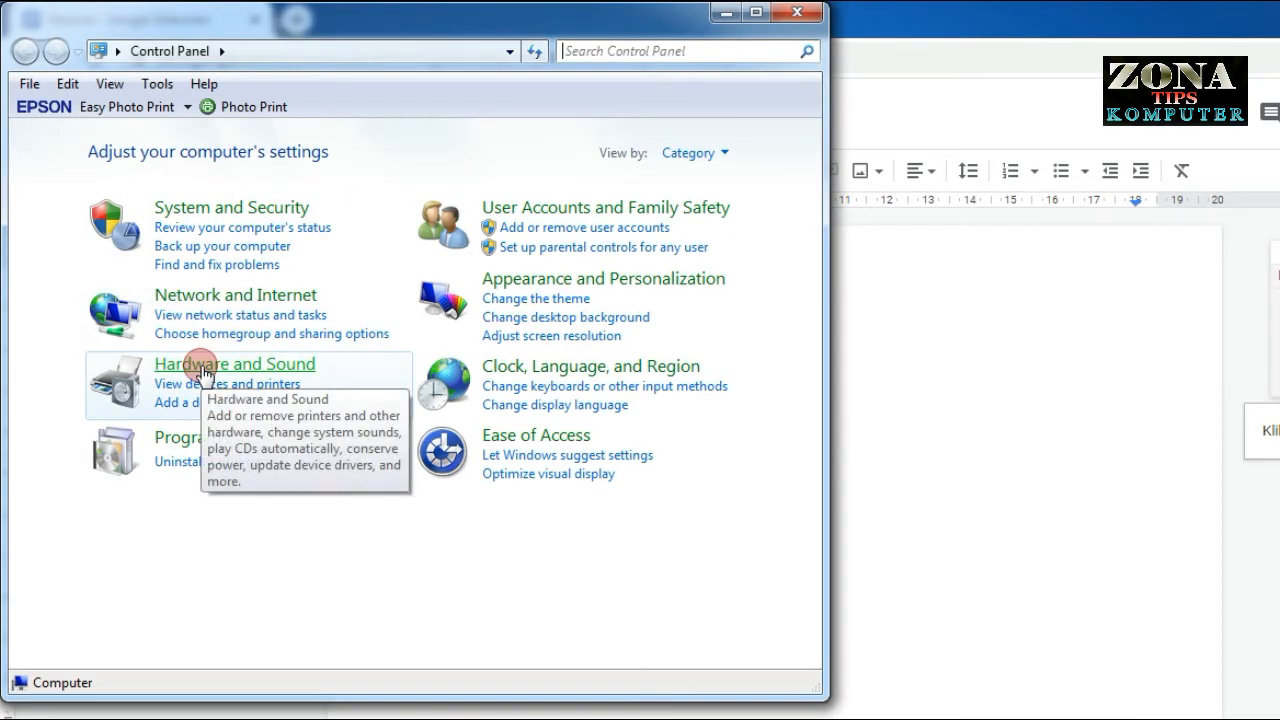
pyautogui.click(203, 370)
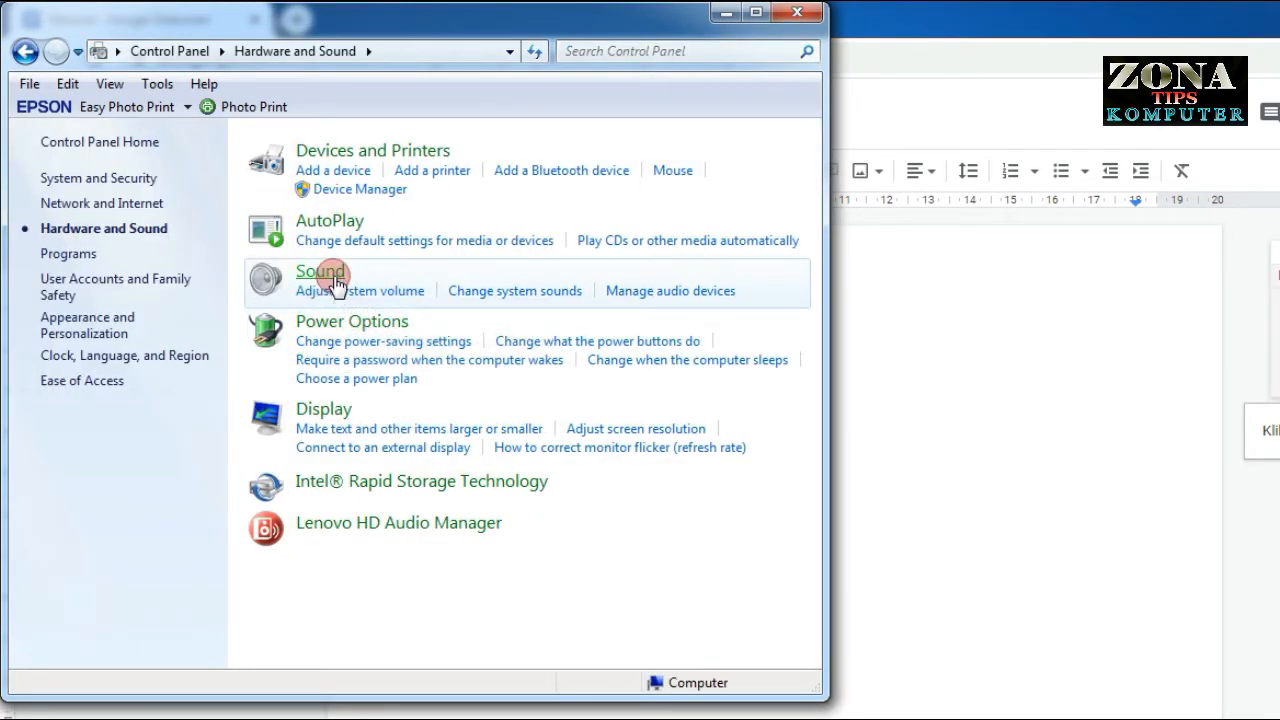
pyautogui.click(317, 283)
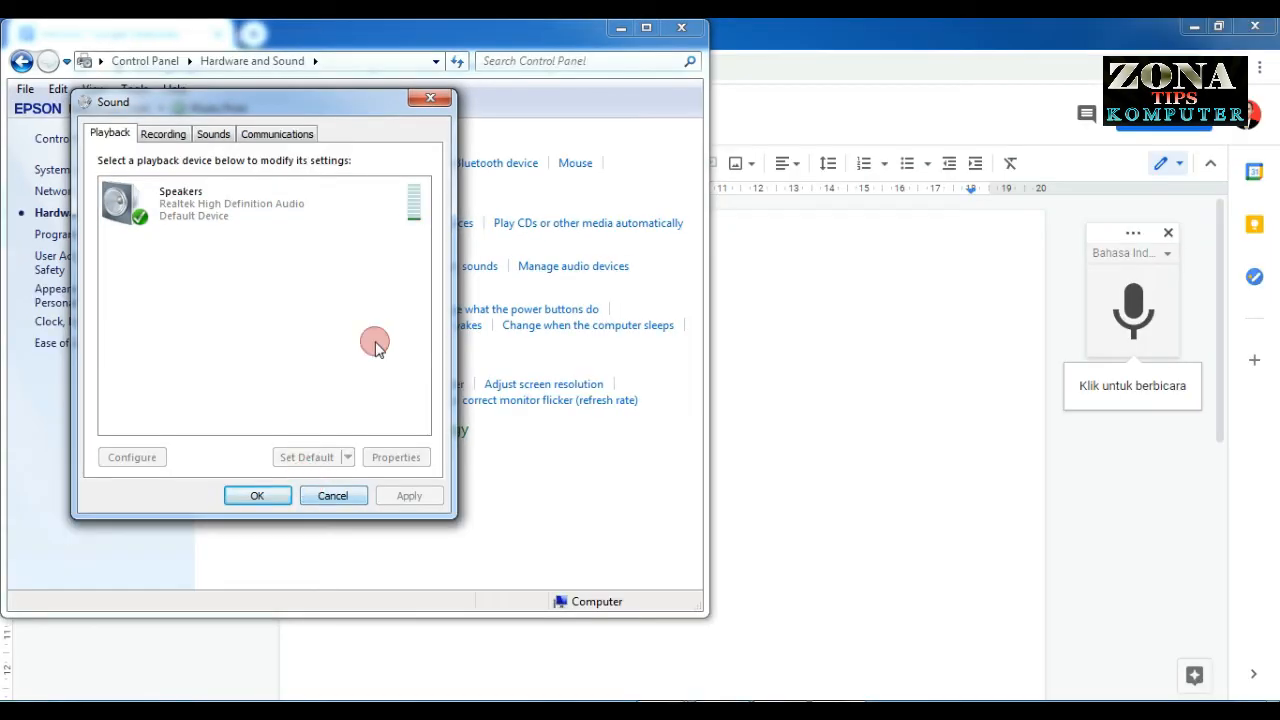
pyautogui.click(432, 100)
pyautogui.click(681, 28)
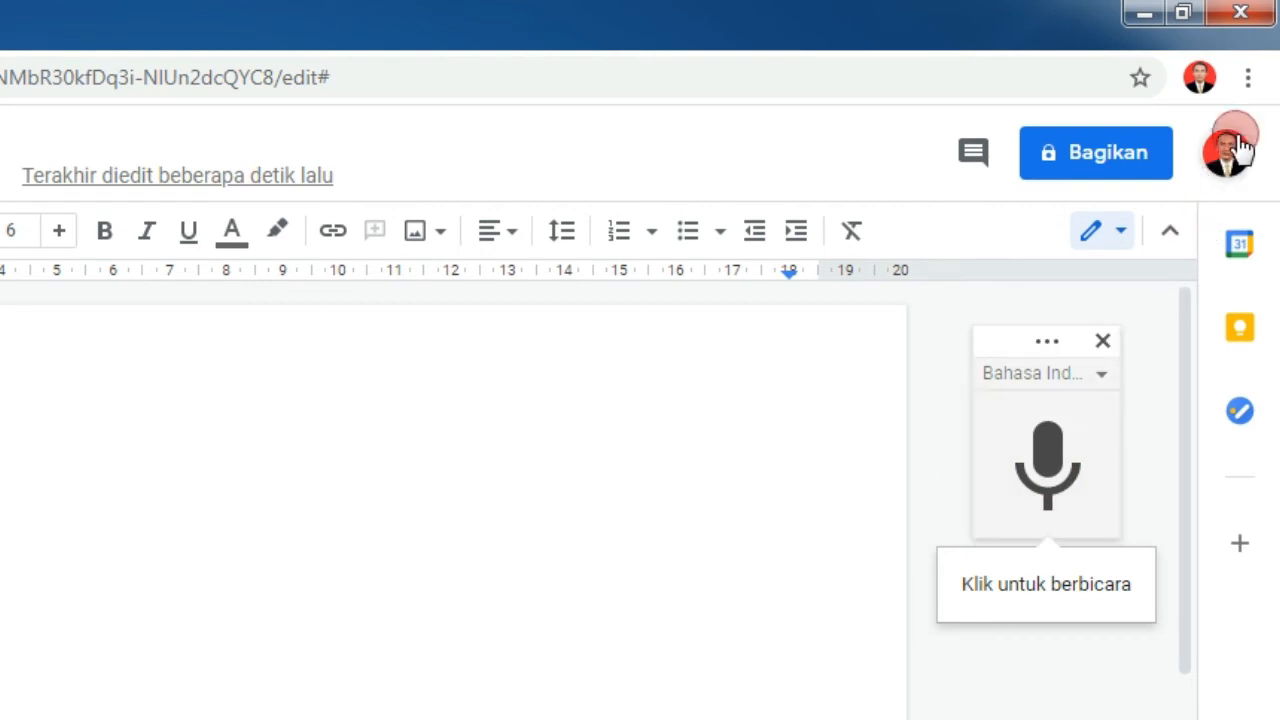
# Open Chrome's settings, go to Site Settings, and view the Microphone permission page.
pyautogui.click(1249, 86)
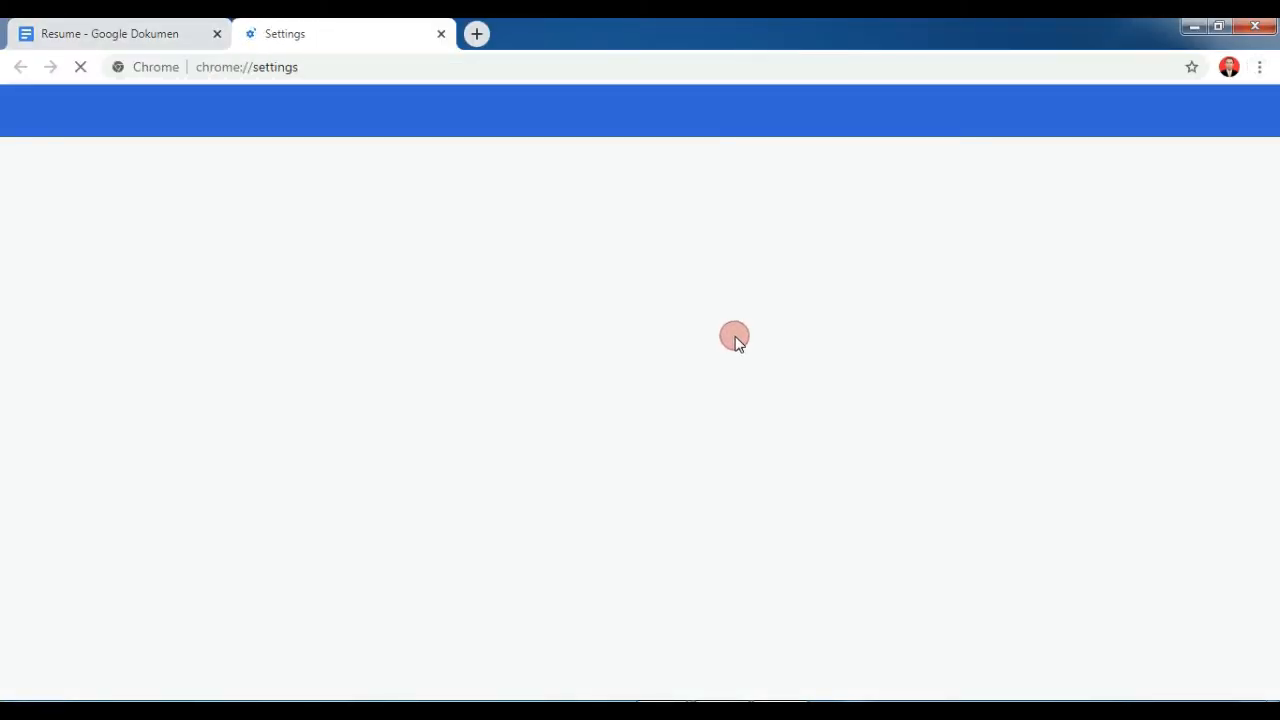
pyautogui.scroll(-2, 672, 338)
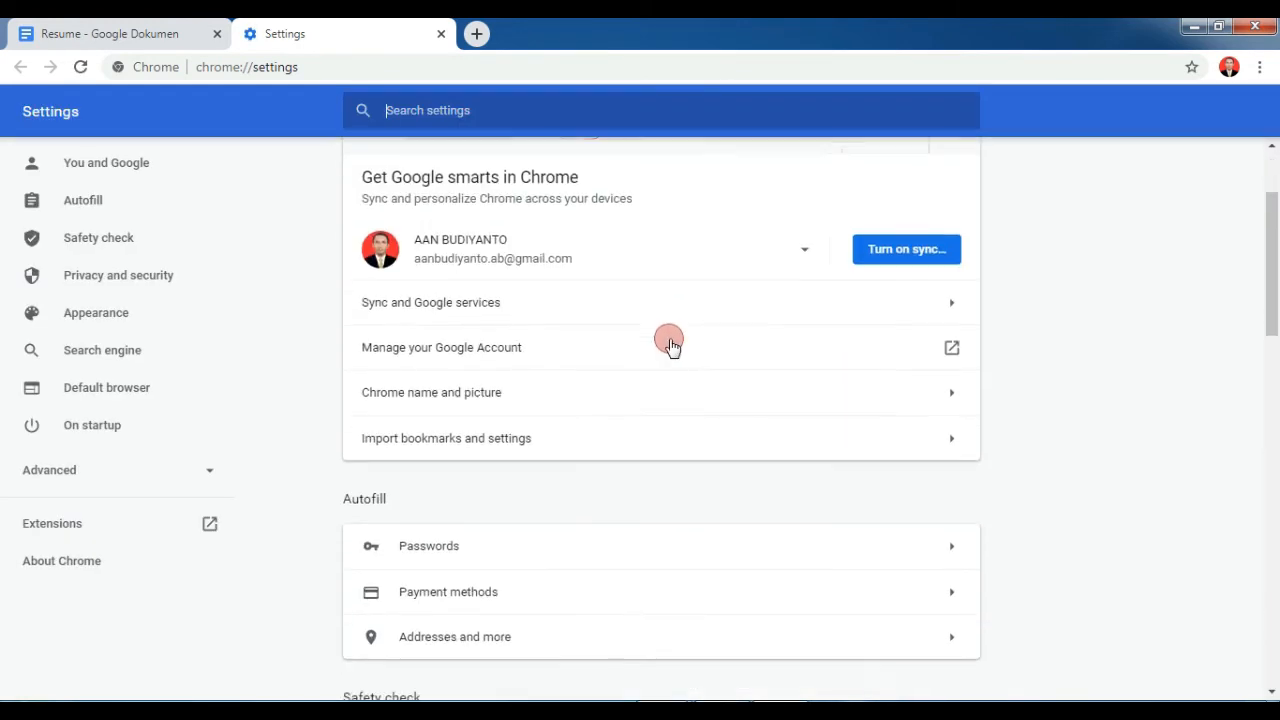
pyautogui.scroll(-8, 669, 343)
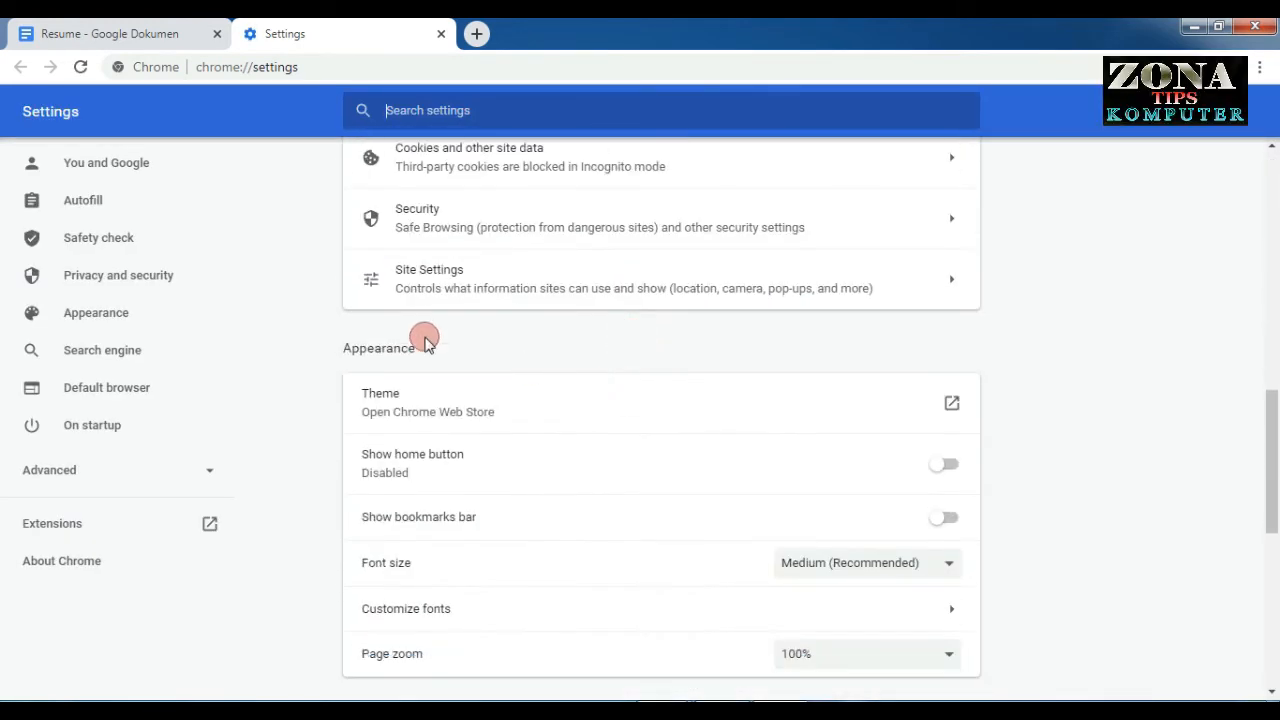
pyautogui.click(950, 283)
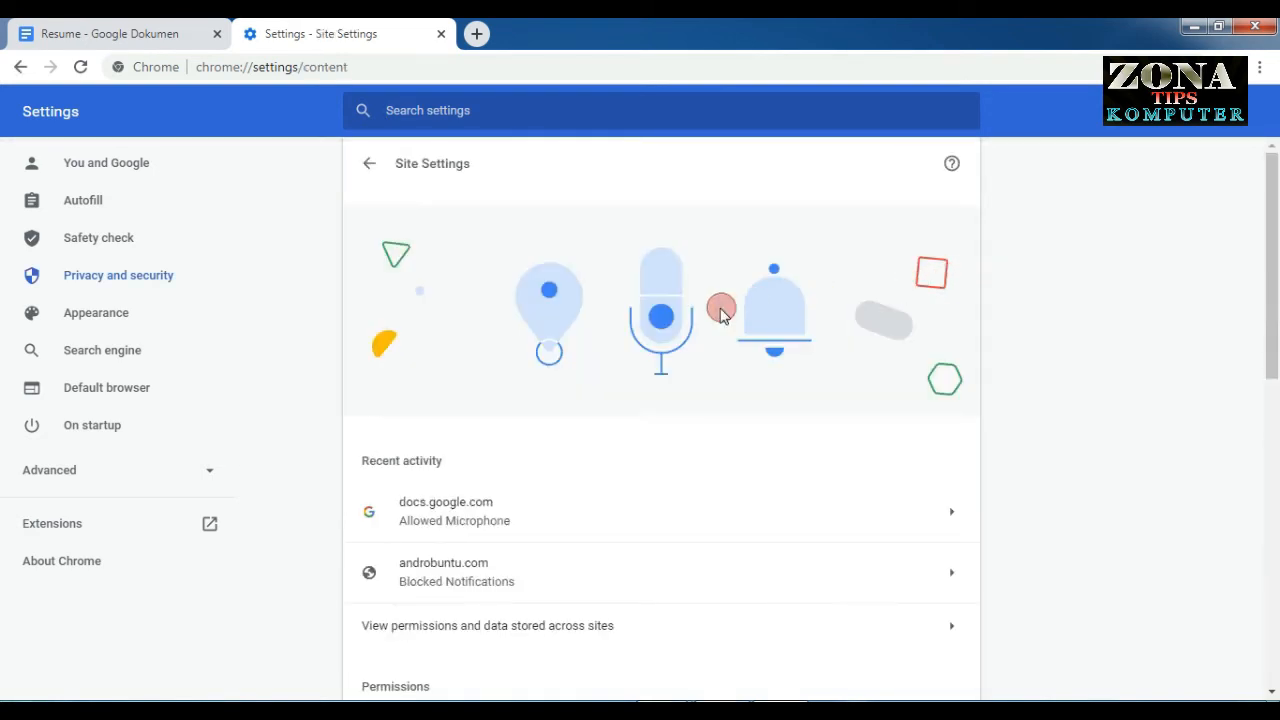
pyautogui.scroll(-3, 697, 334)
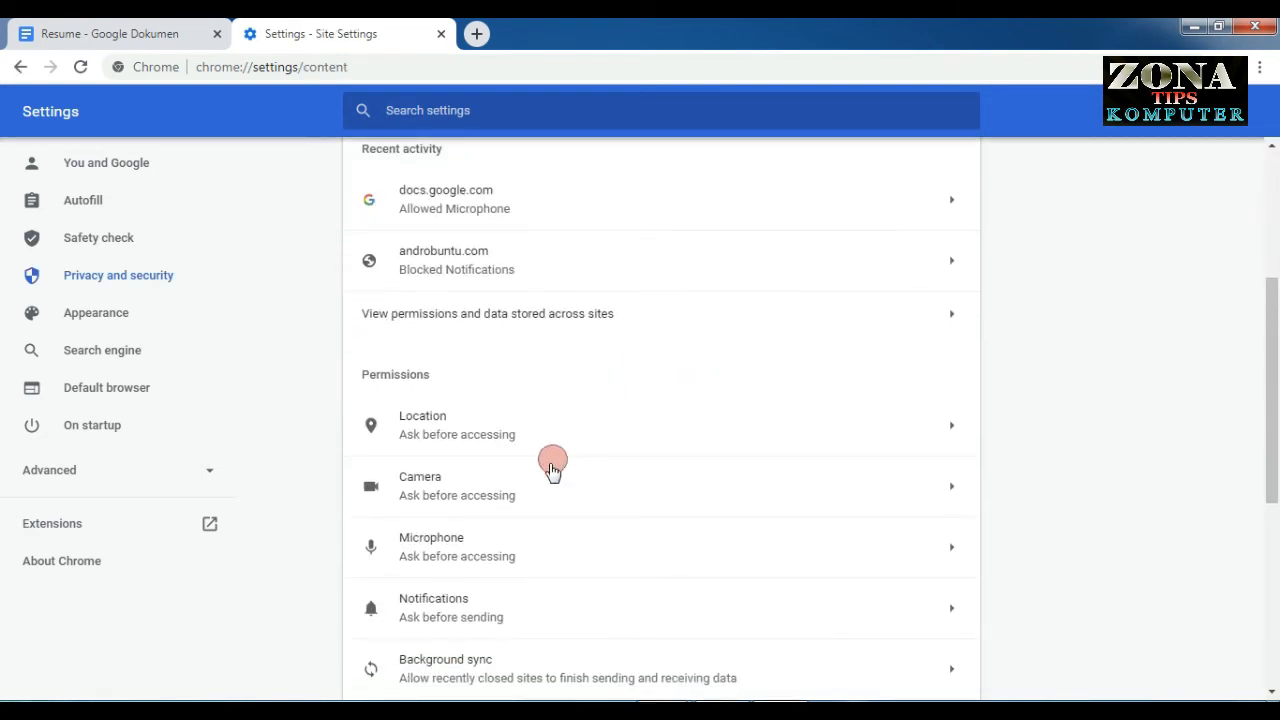
pyautogui.scroll(-2, 500, 480)
pyautogui.scroll(-2, 443, 368)
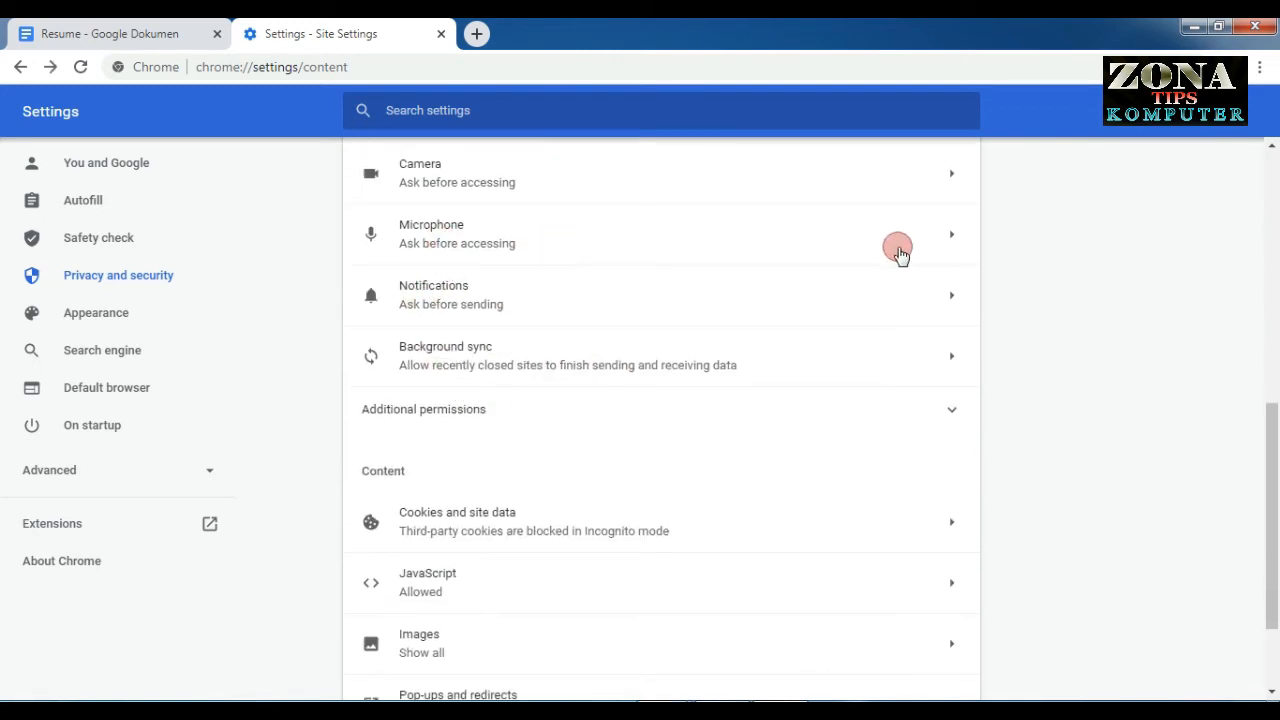
pyautogui.click(948, 240)
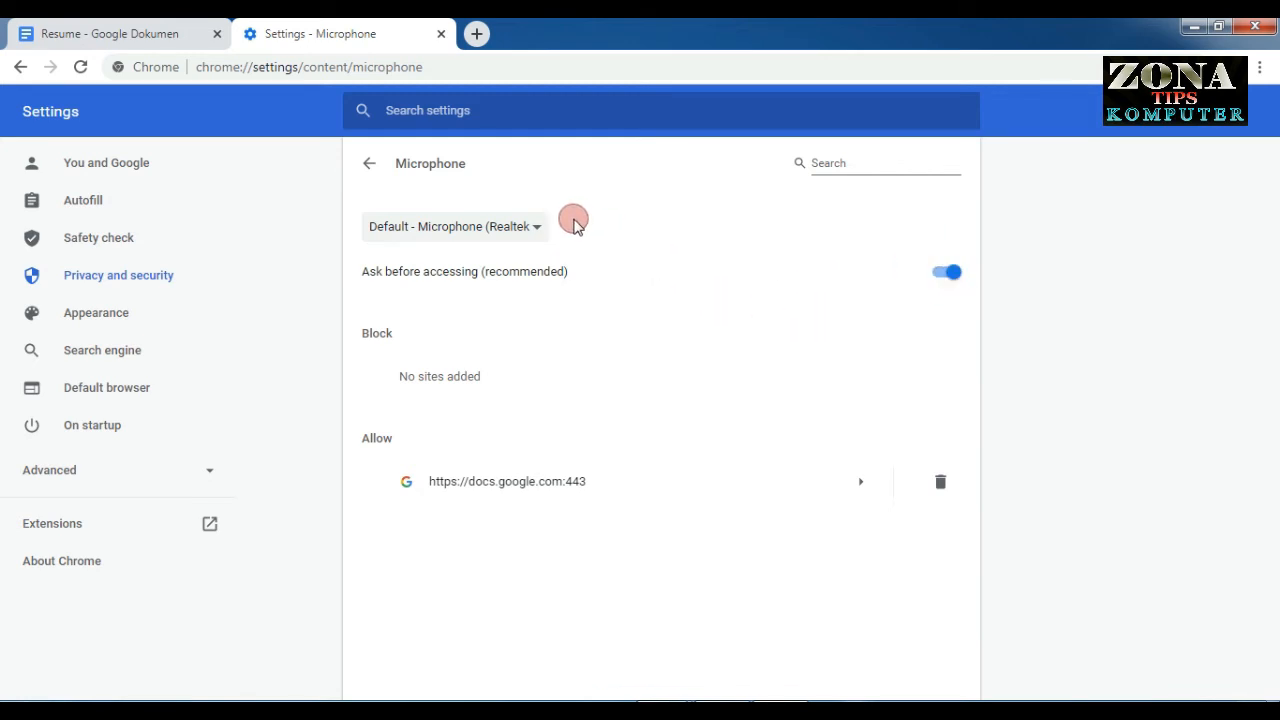
# Return to the Resume document, dictate an opening sentence in Indonesian about writing an article by voice, and stop voice typing.
pyautogui.click(160, 36)
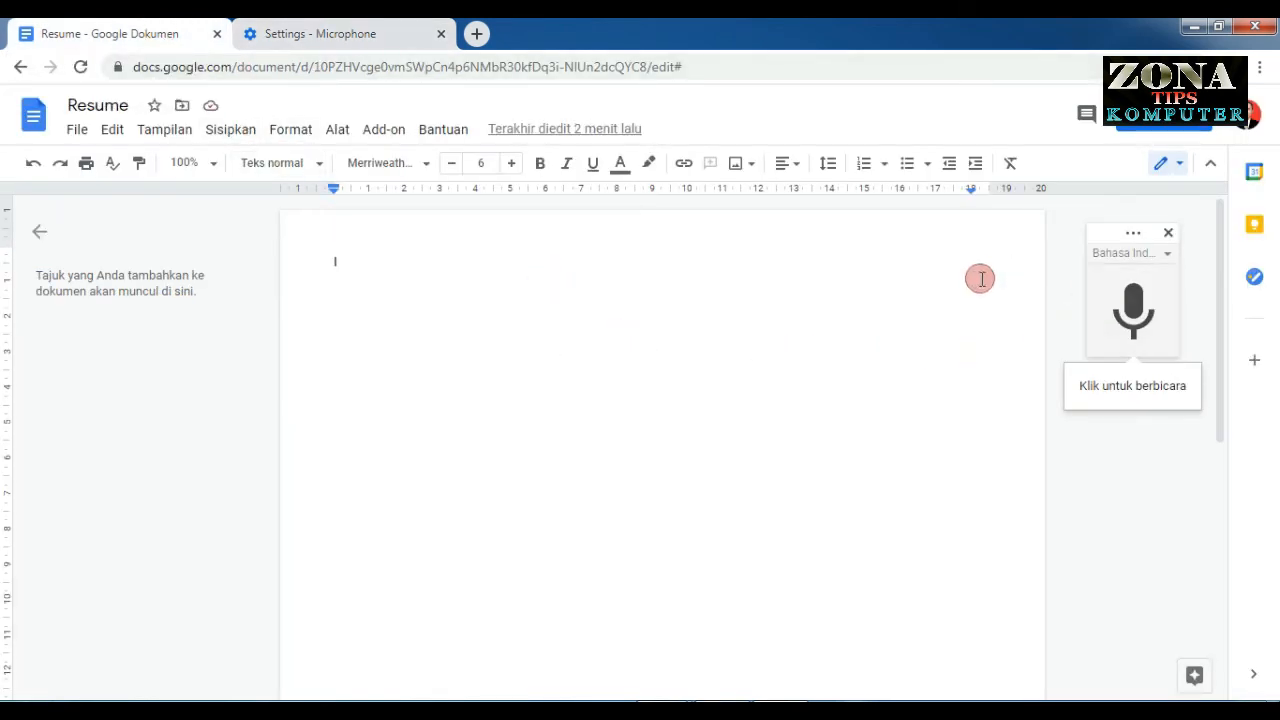
pyautogui.rightClick(1103, 324)
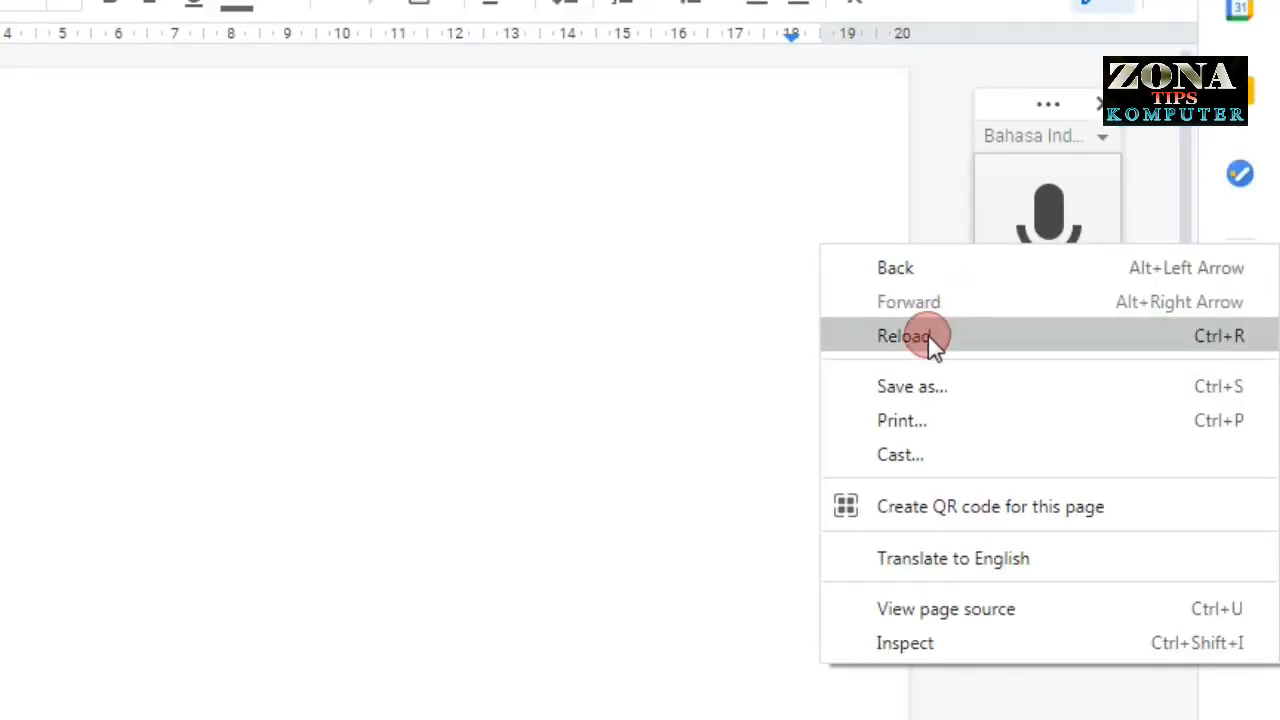
pyautogui.click(767, 335)
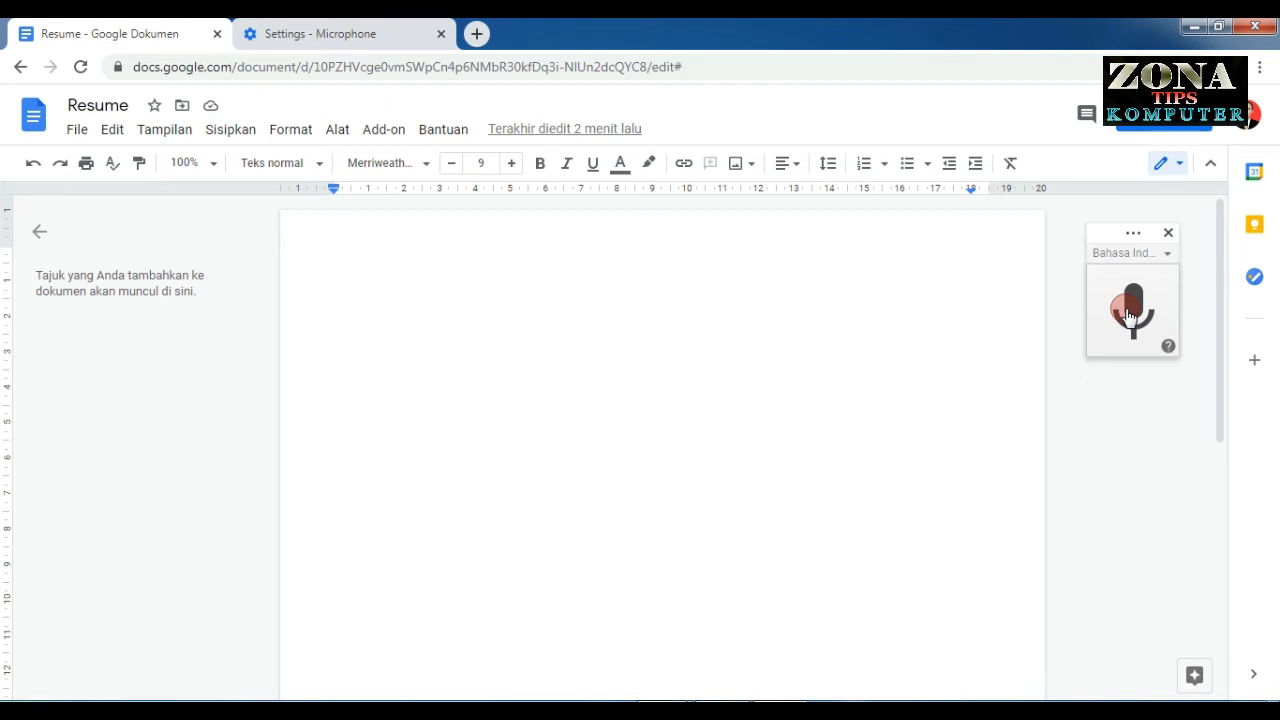
pyautogui.click(1130, 316)
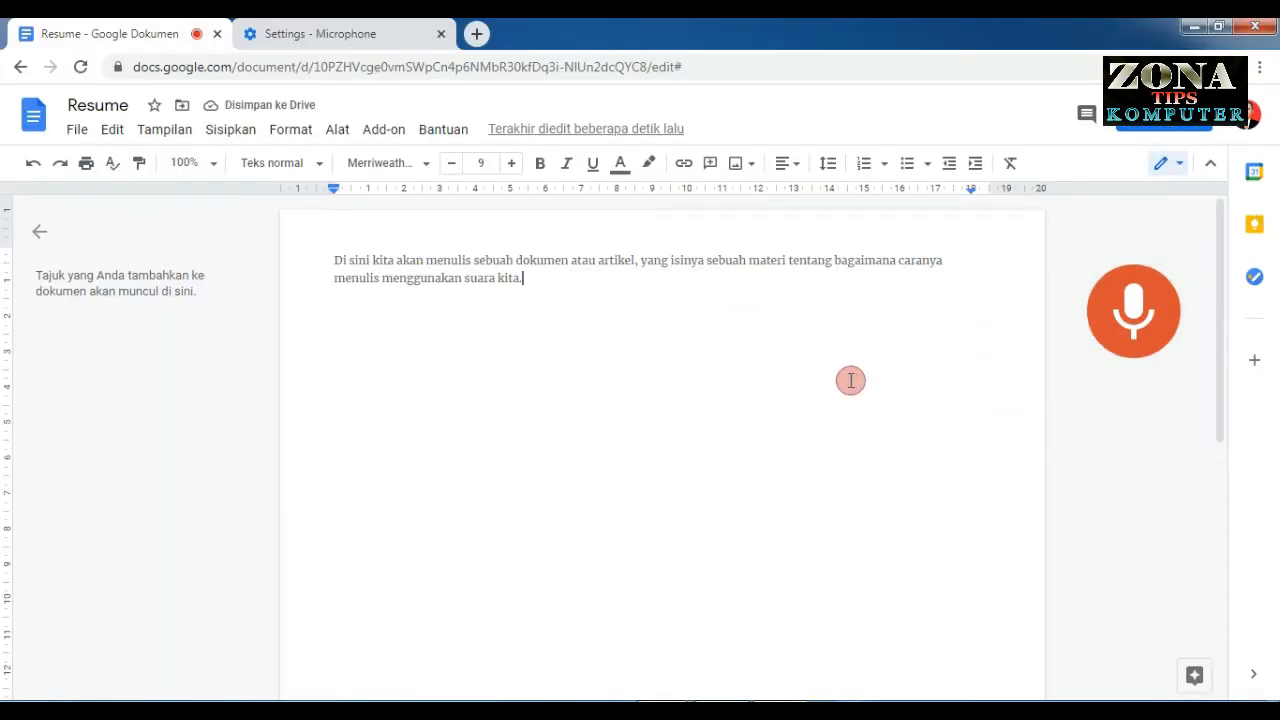
pyautogui.click(1123, 339)
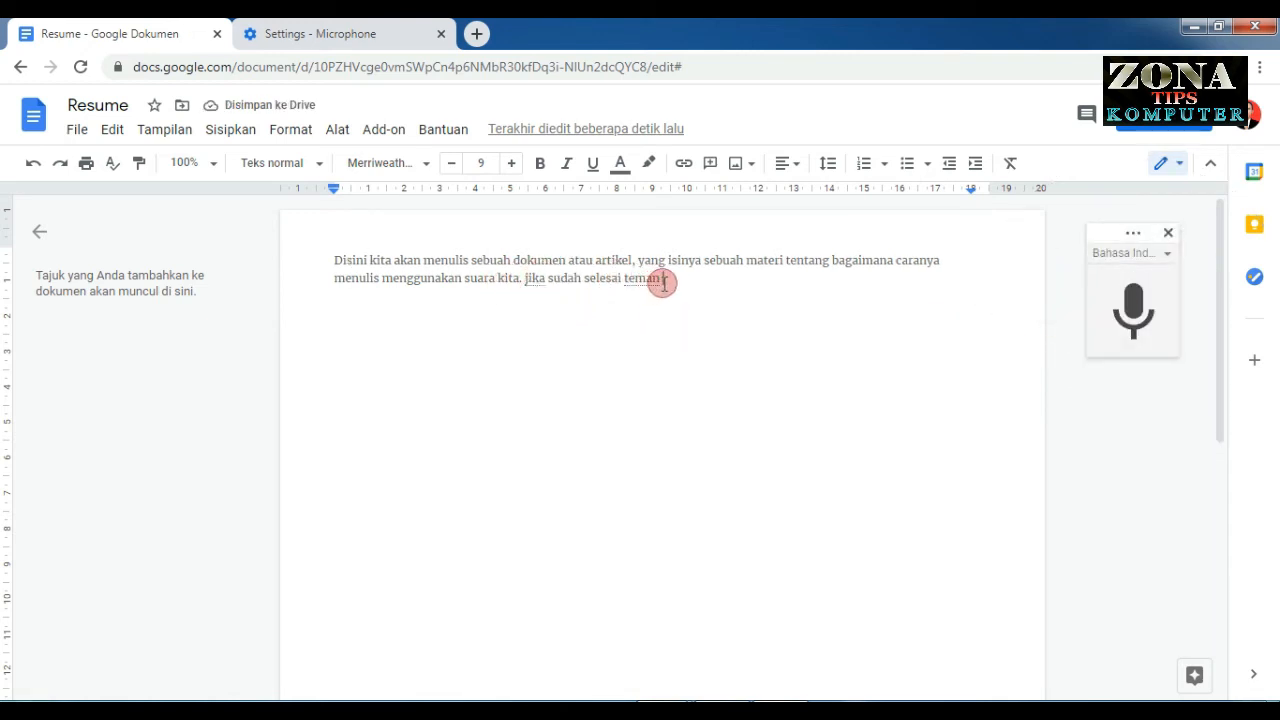
# Delete the stray dictated words following "suara kita." and start a new paragraph.
pyautogui.moveTo(663, 282); pyautogui.dragTo(521, 289)
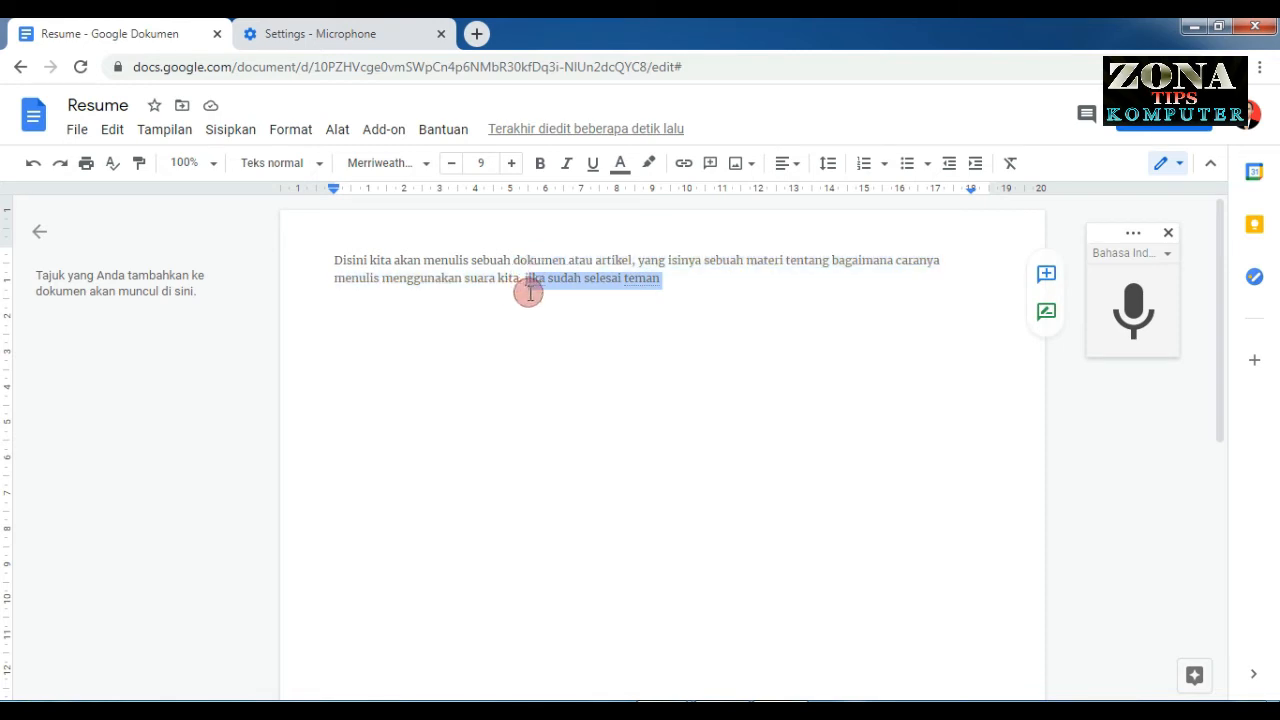
pyautogui.press('BackSpace')
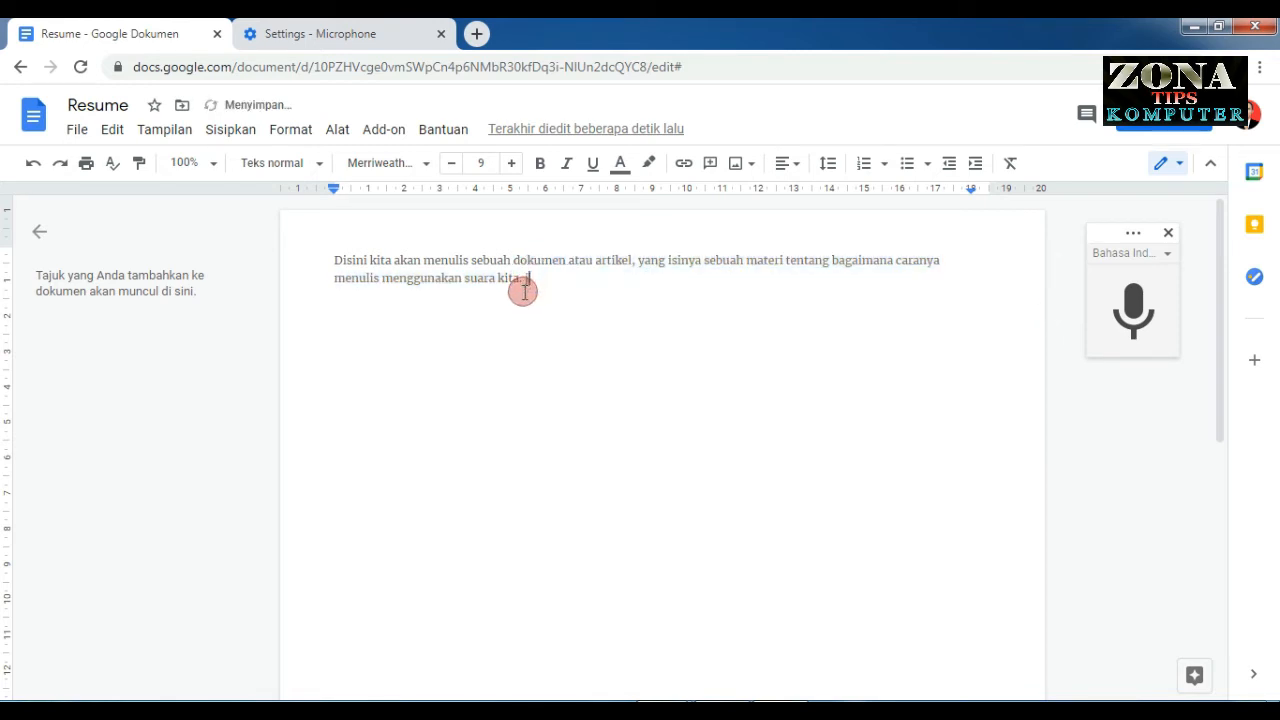
pyautogui.press('Return')
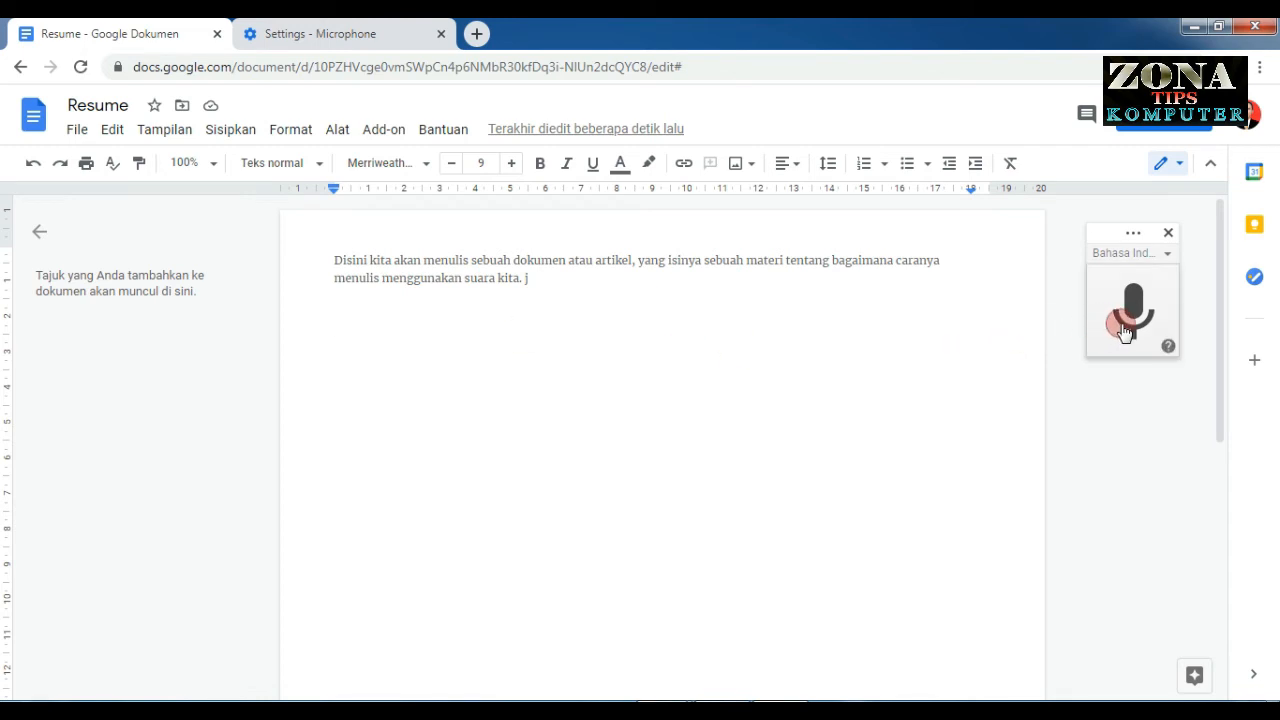
# Dictate a second paragraph beginning "Disini saya akan menulis sebuah artikel", delete the stray words following "baik.", and add a new line.
pyautogui.click(1124, 331)
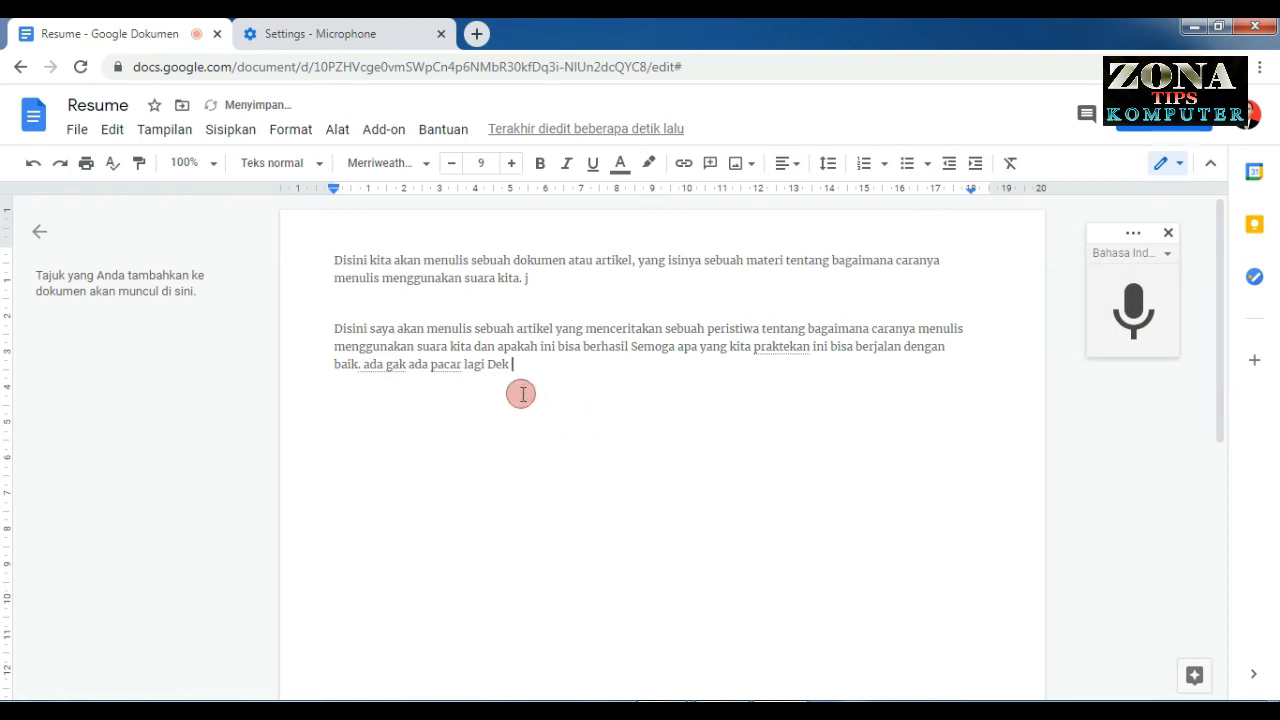
pyautogui.moveTo(510, 365); pyautogui.dragTo(380, 362)
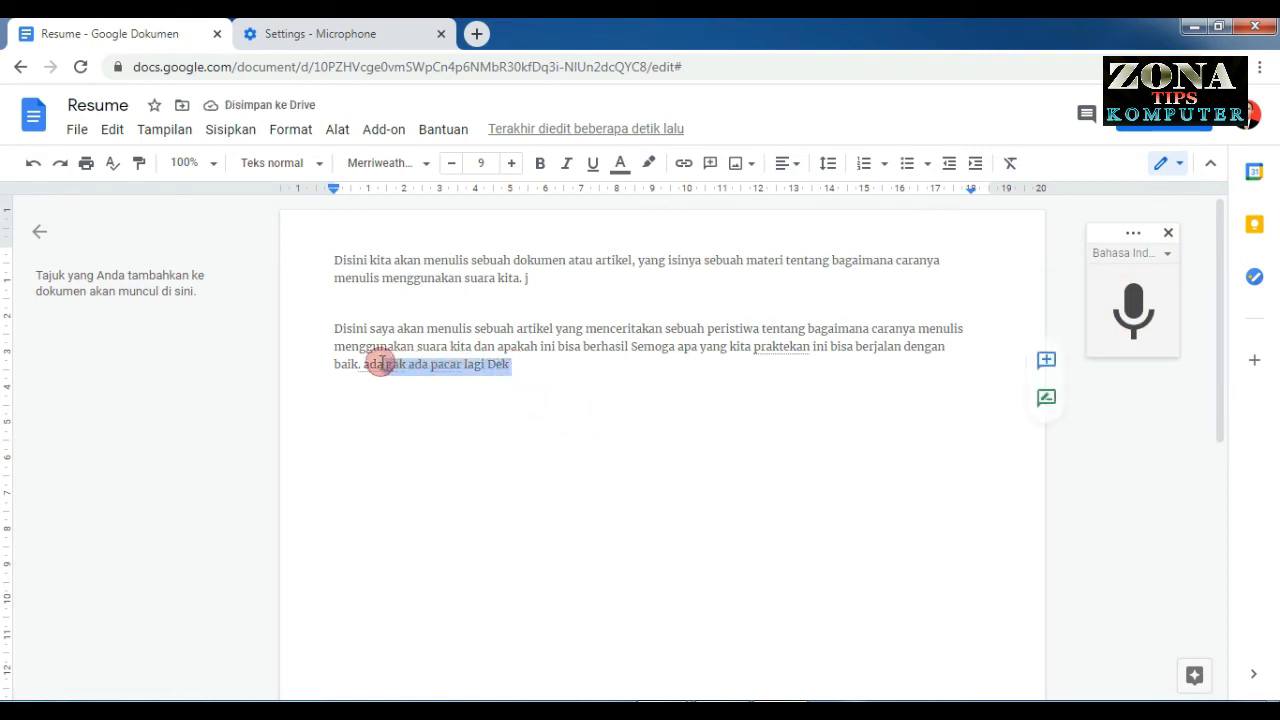
pyautogui.press('BackSpace')
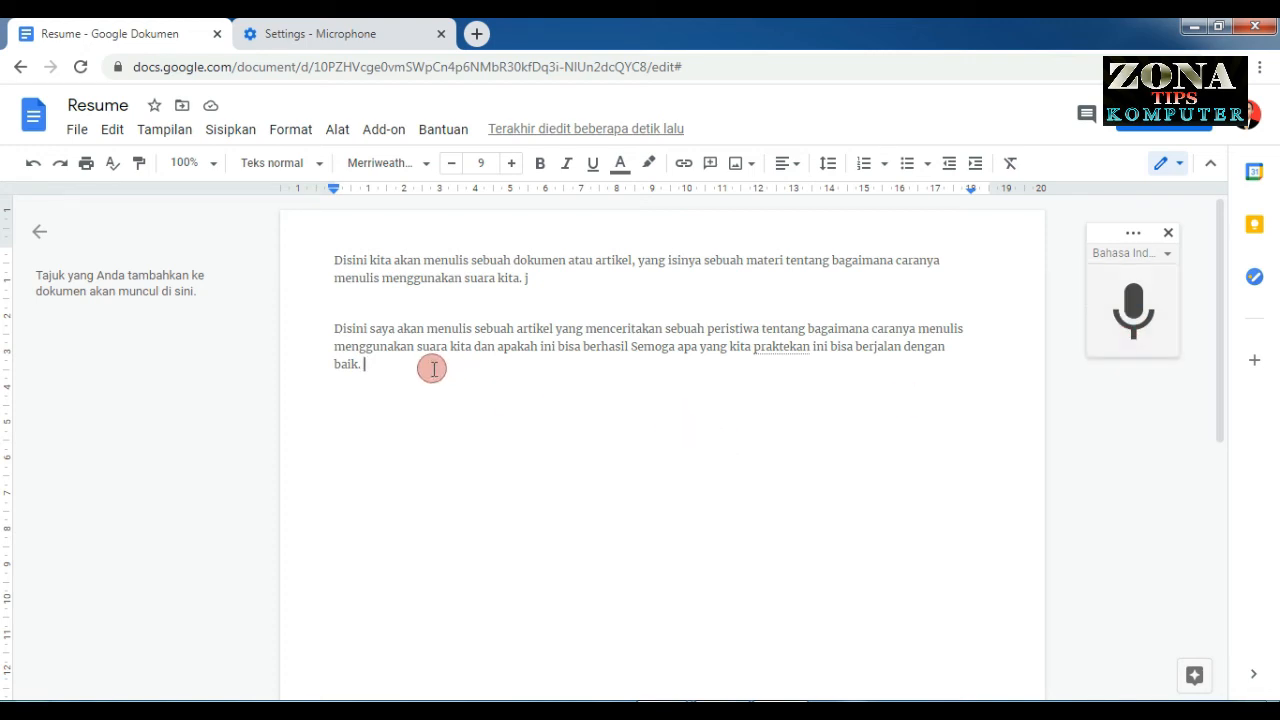
pyautogui.press('Return')
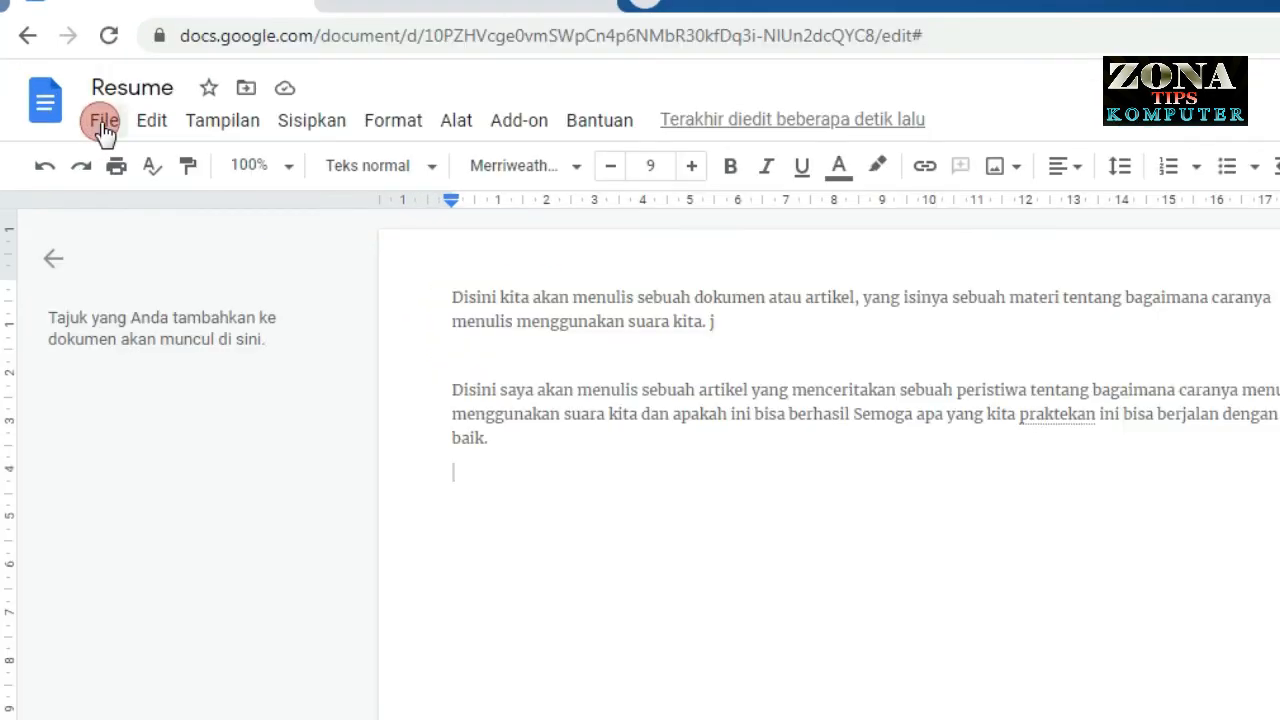
# Download the Resume document in Microsoft Word (.docx) format.
pyautogui.click(102, 124)
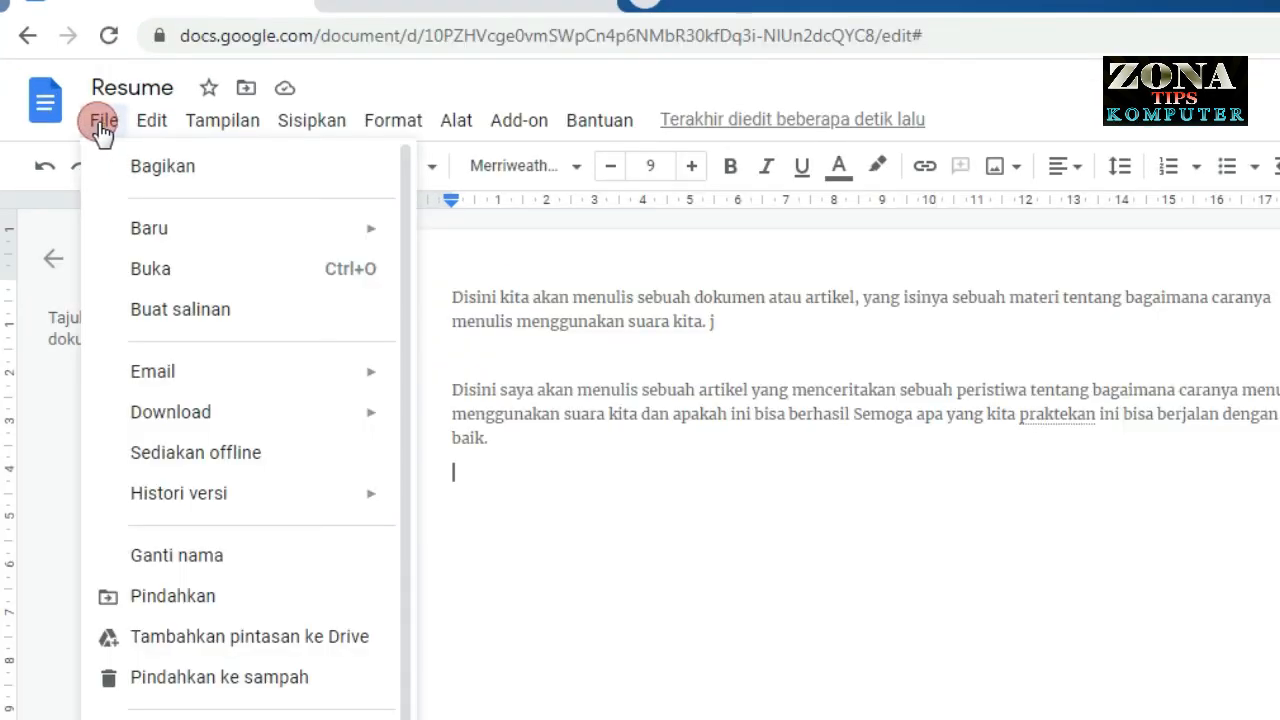
pyautogui.click(163, 420)
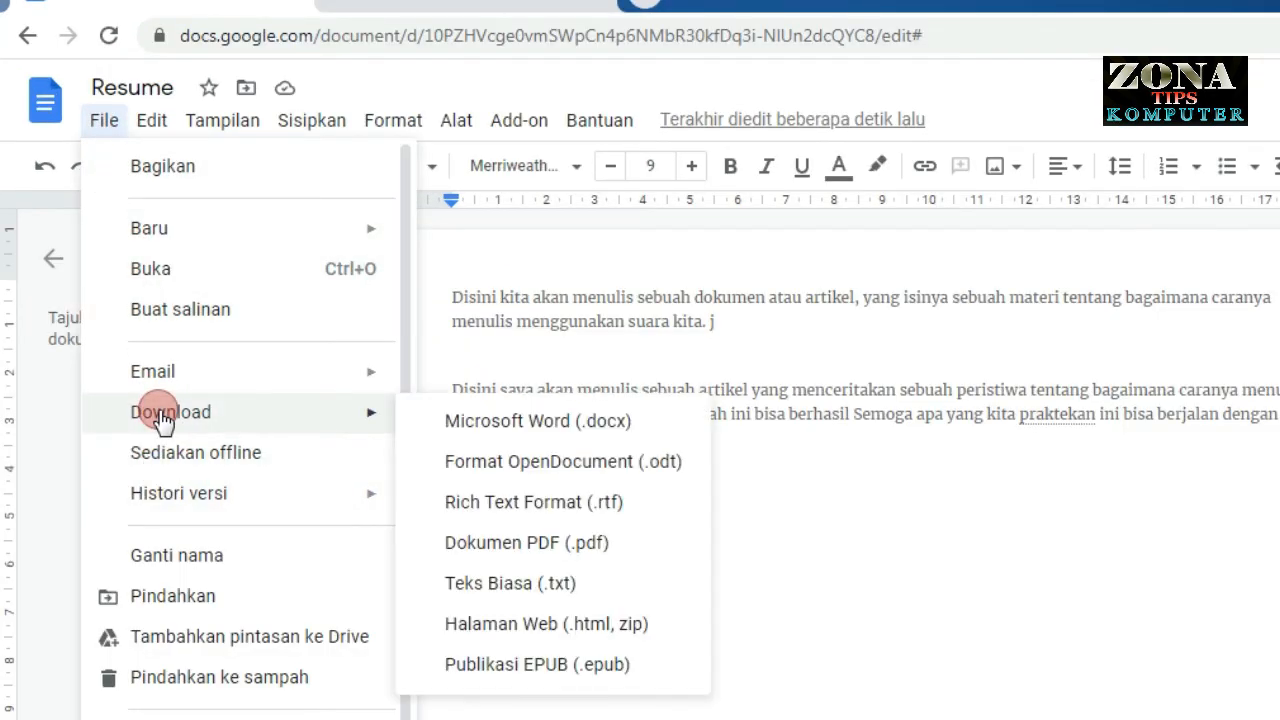
pyautogui.click(505, 425)
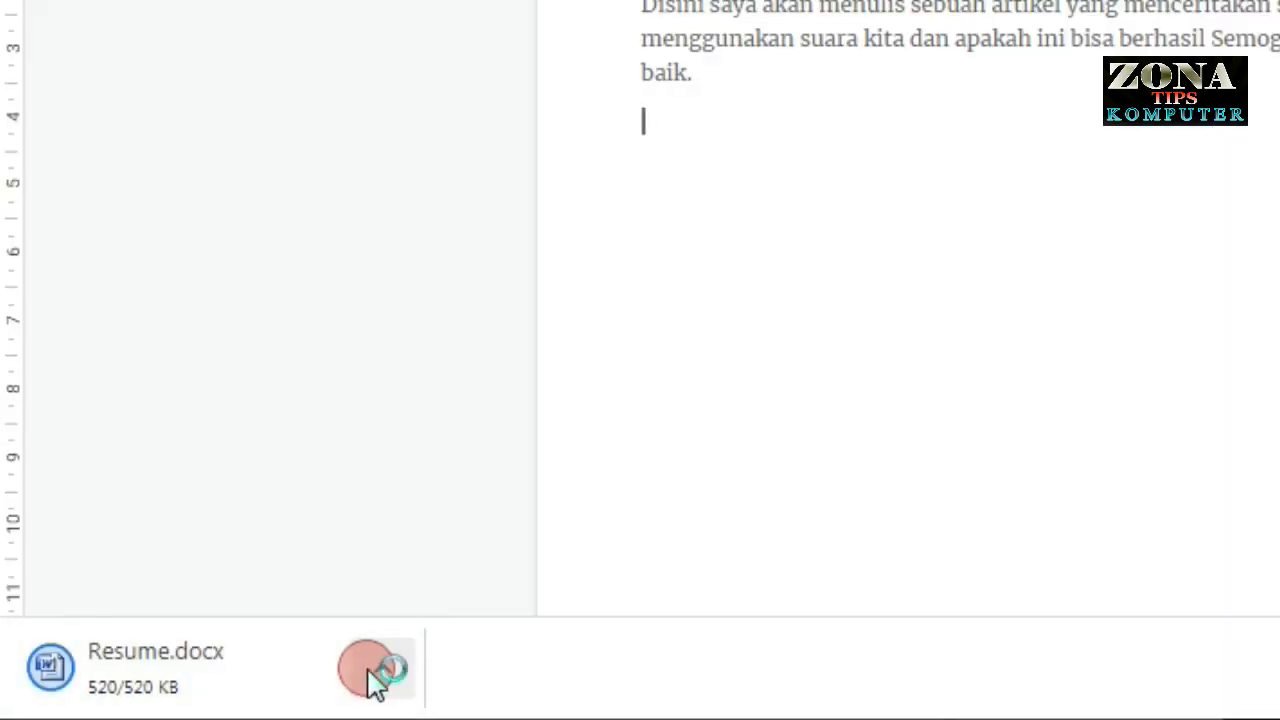
# Show the downloaded Resume.docx in its Downloads folder and close the folder window.
pyautogui.click(381, 666)
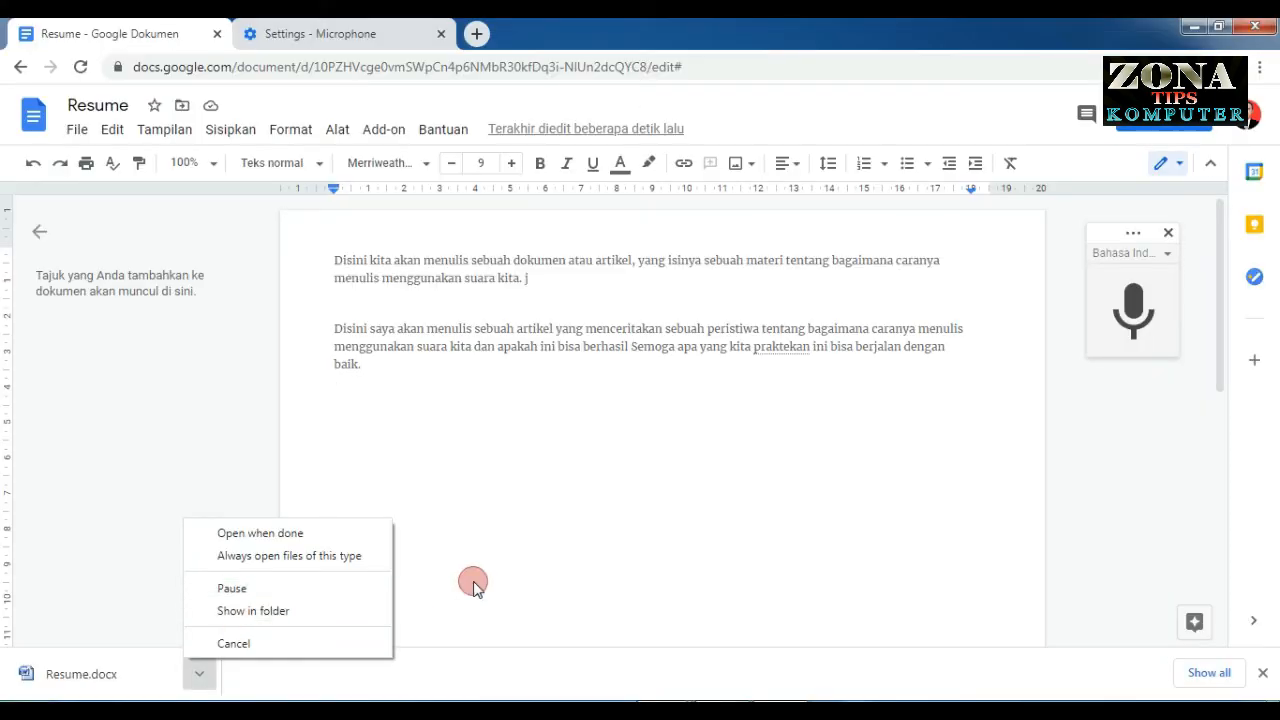
pyautogui.click(473, 587)
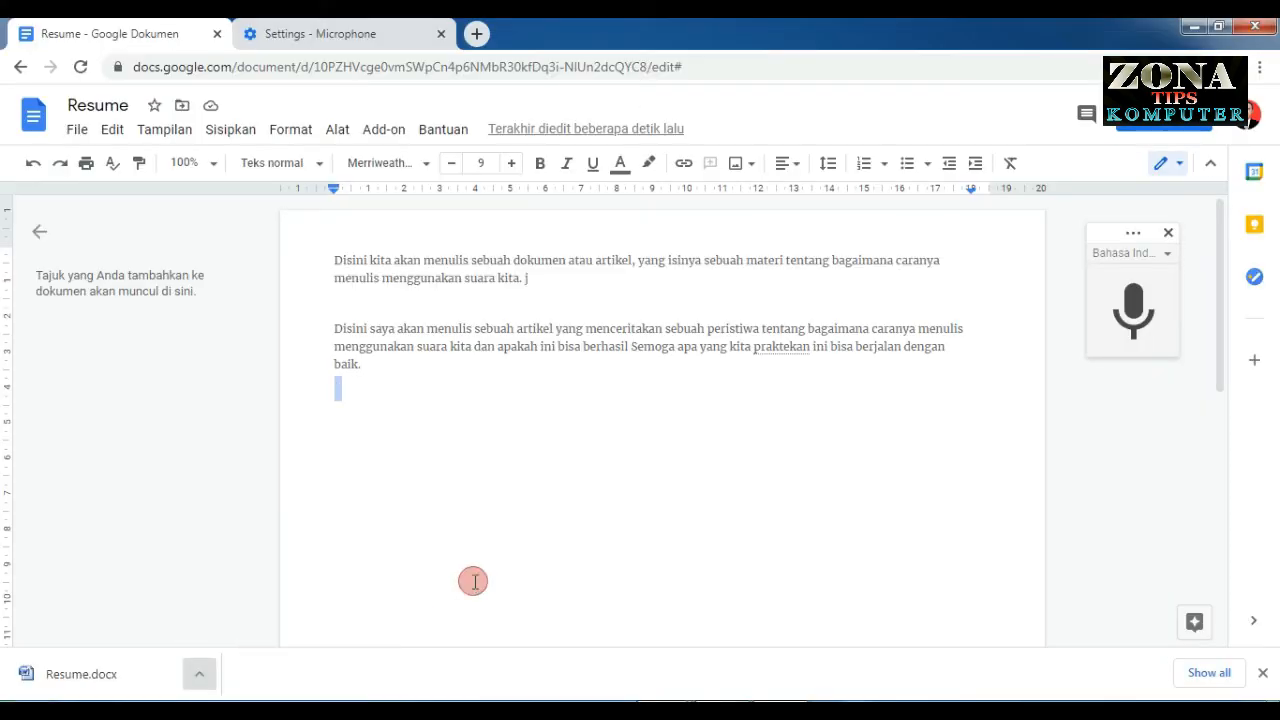
pyautogui.click(196, 676)
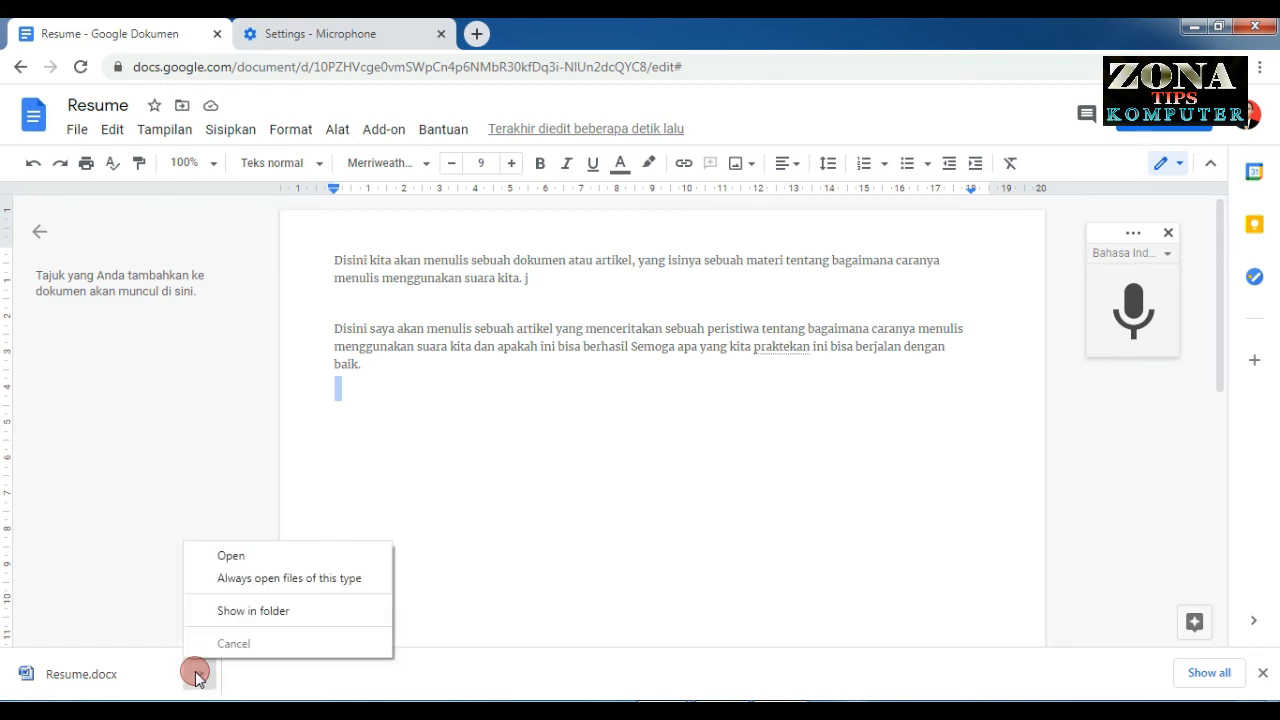
pyautogui.click(253, 611)
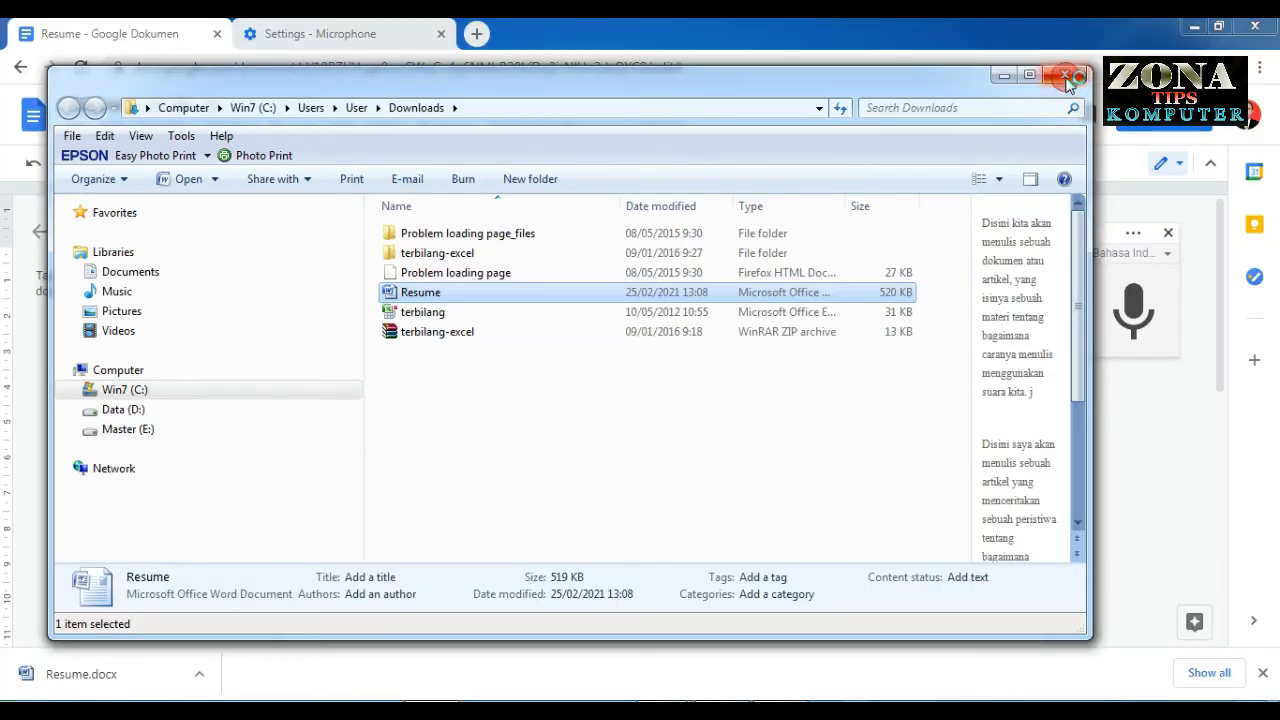
pyautogui.click(1066, 80)
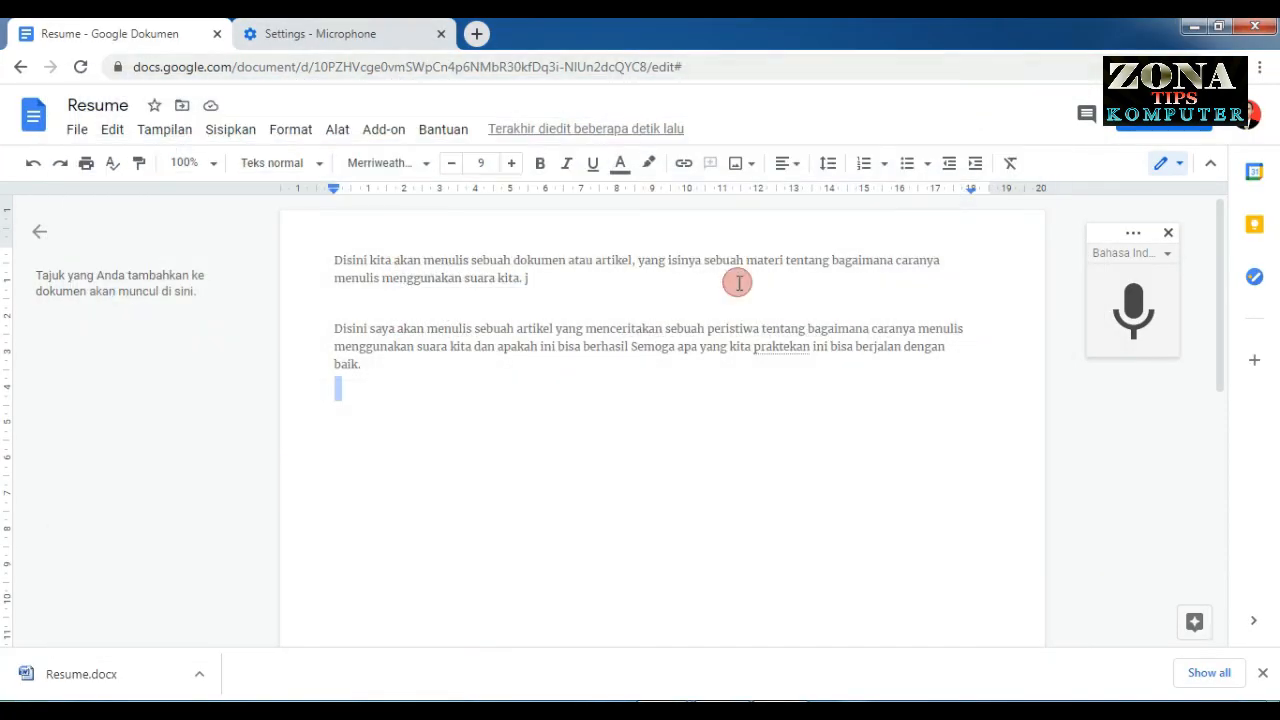
# Open the downloaded Resume.docx in Microsoft Word, add the test line "khkjhskjdf lklhjksdfhsd" below the last paragraph, and save.
pyautogui.click(195, 674)
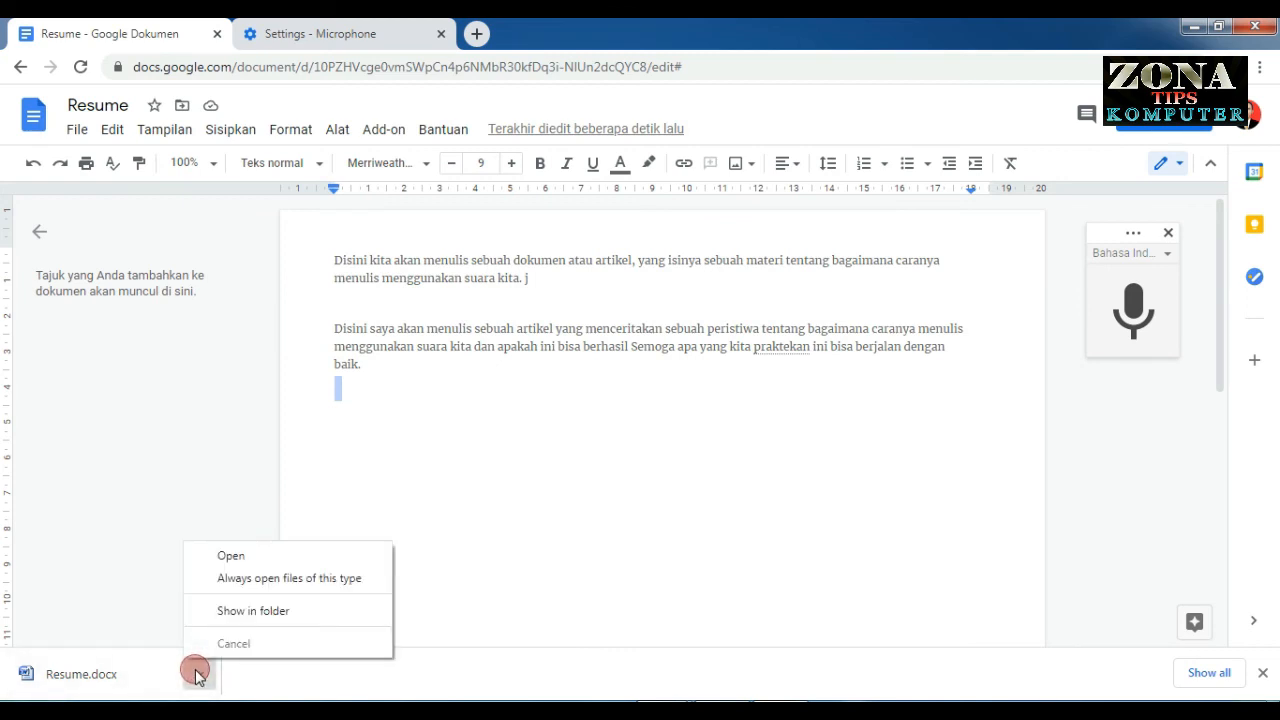
pyautogui.click(230, 556)
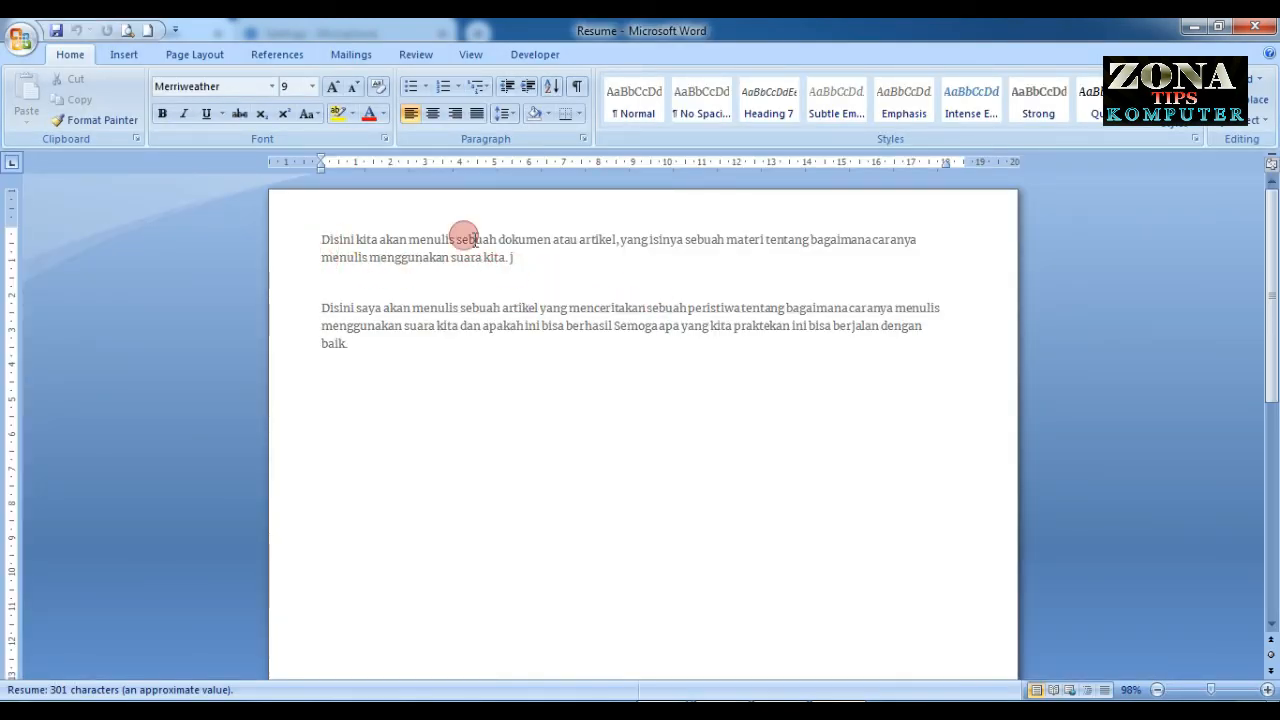
pyautogui.click(388, 342)
pyautogui.press('Return')
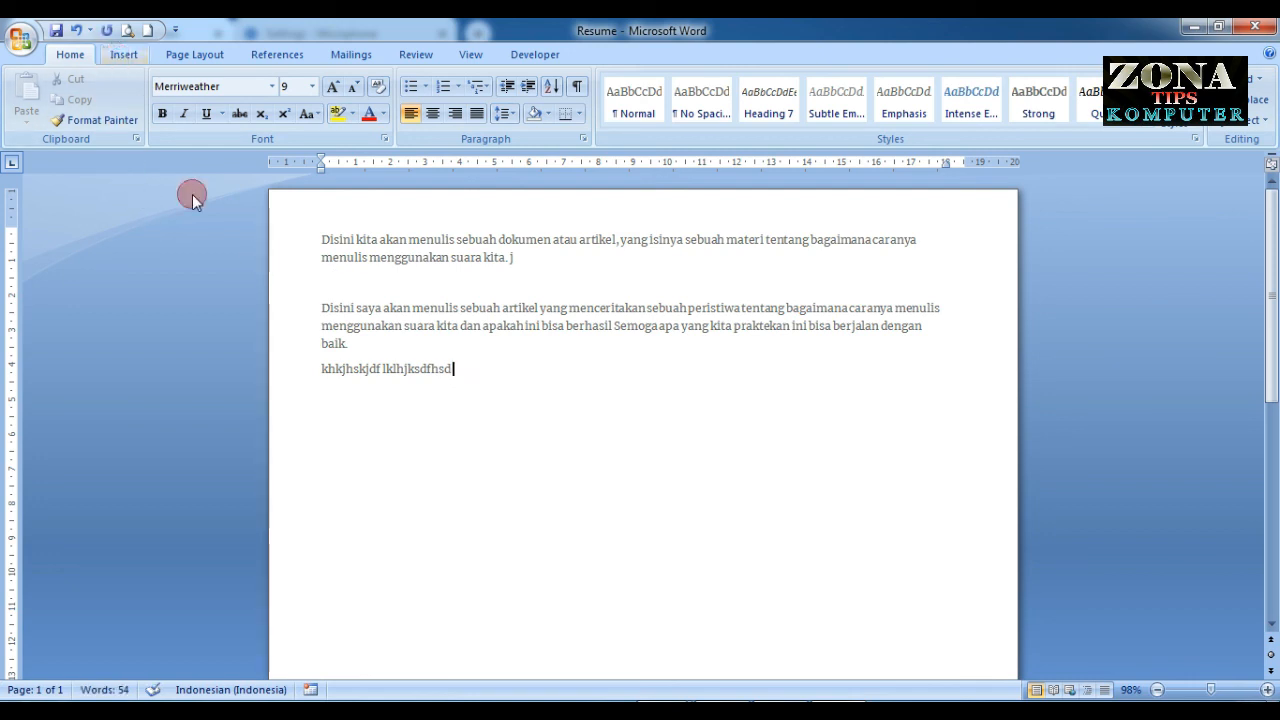
pyautogui.click(371, 347)
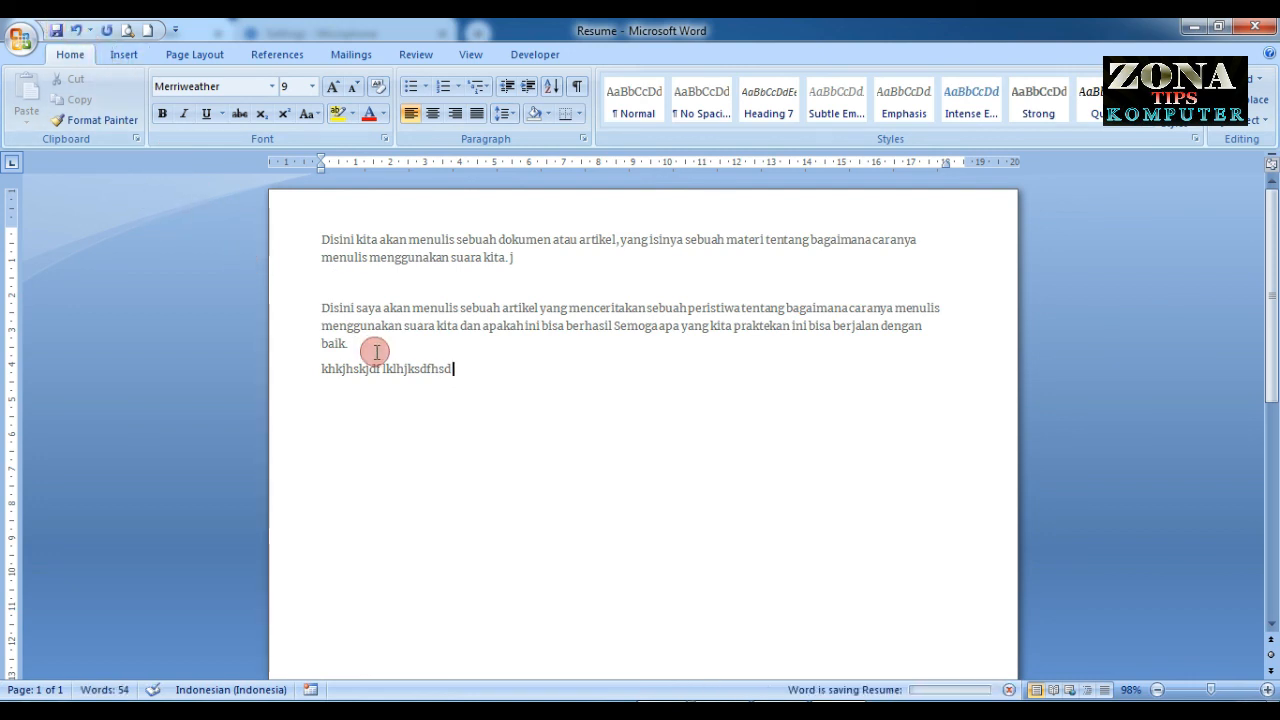
pyautogui.click(390, 430)
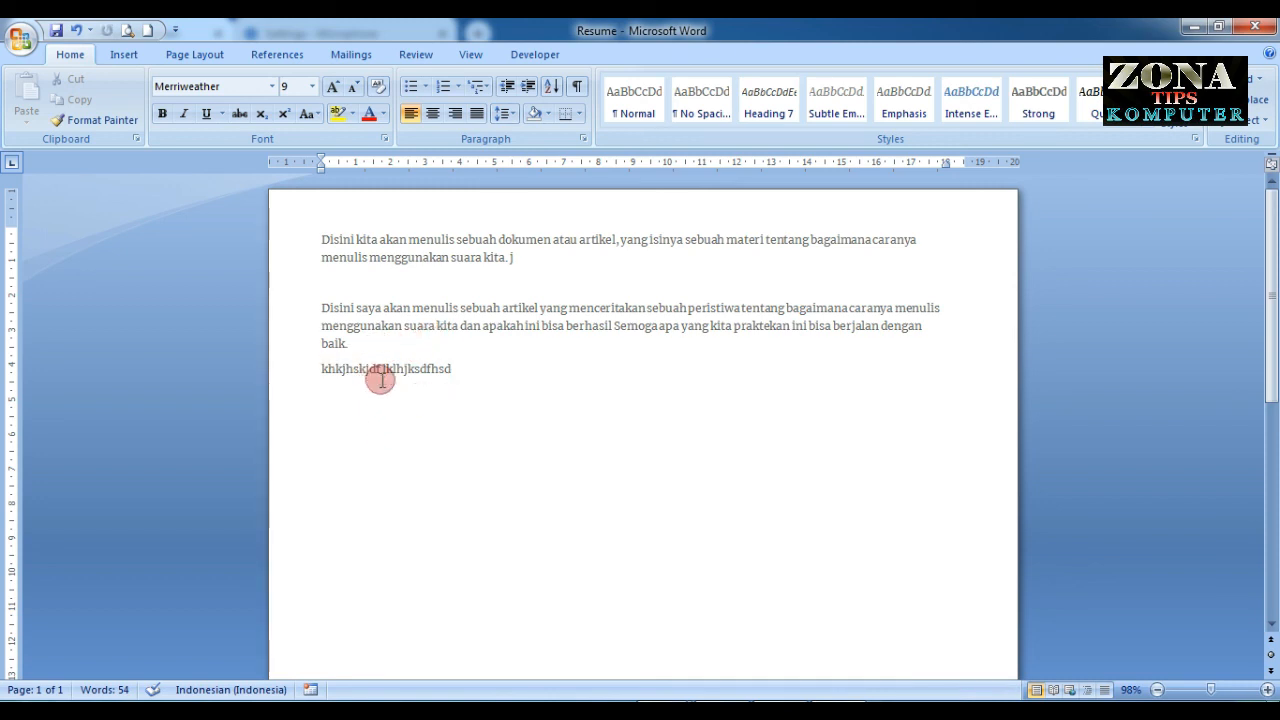
pyautogui.click(22, 40)
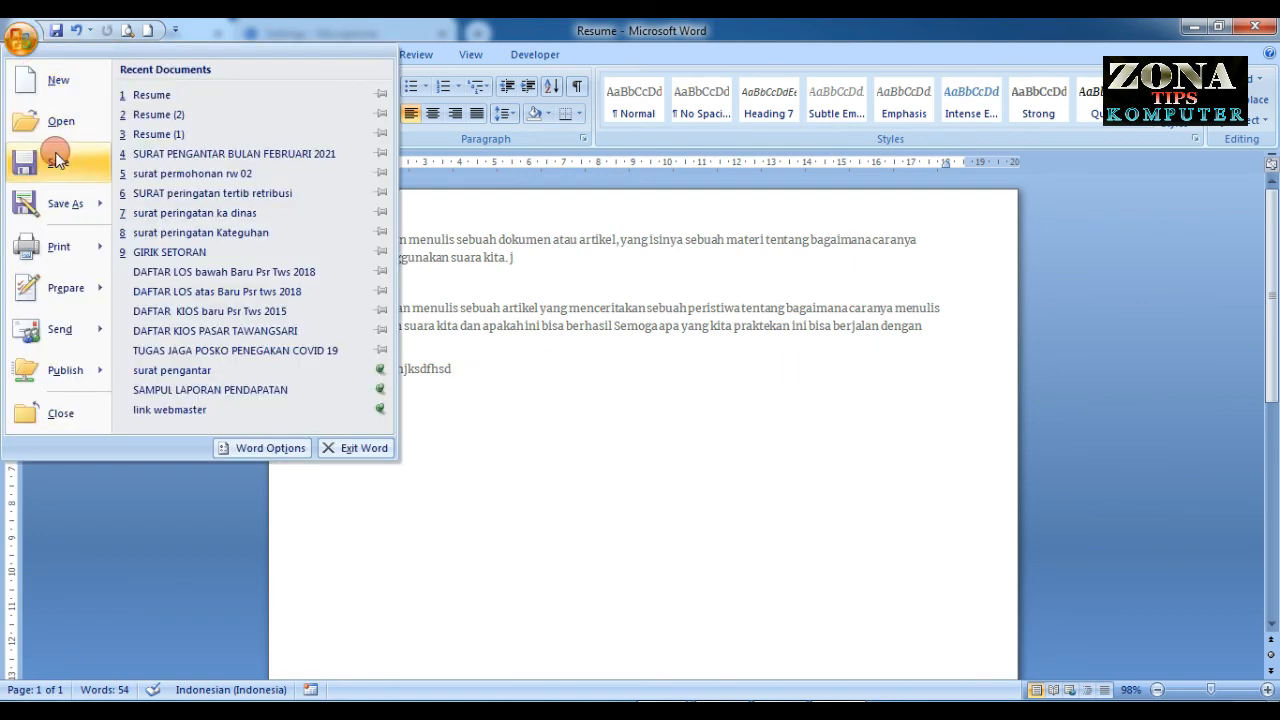
pyautogui.moveTo(88, 205)
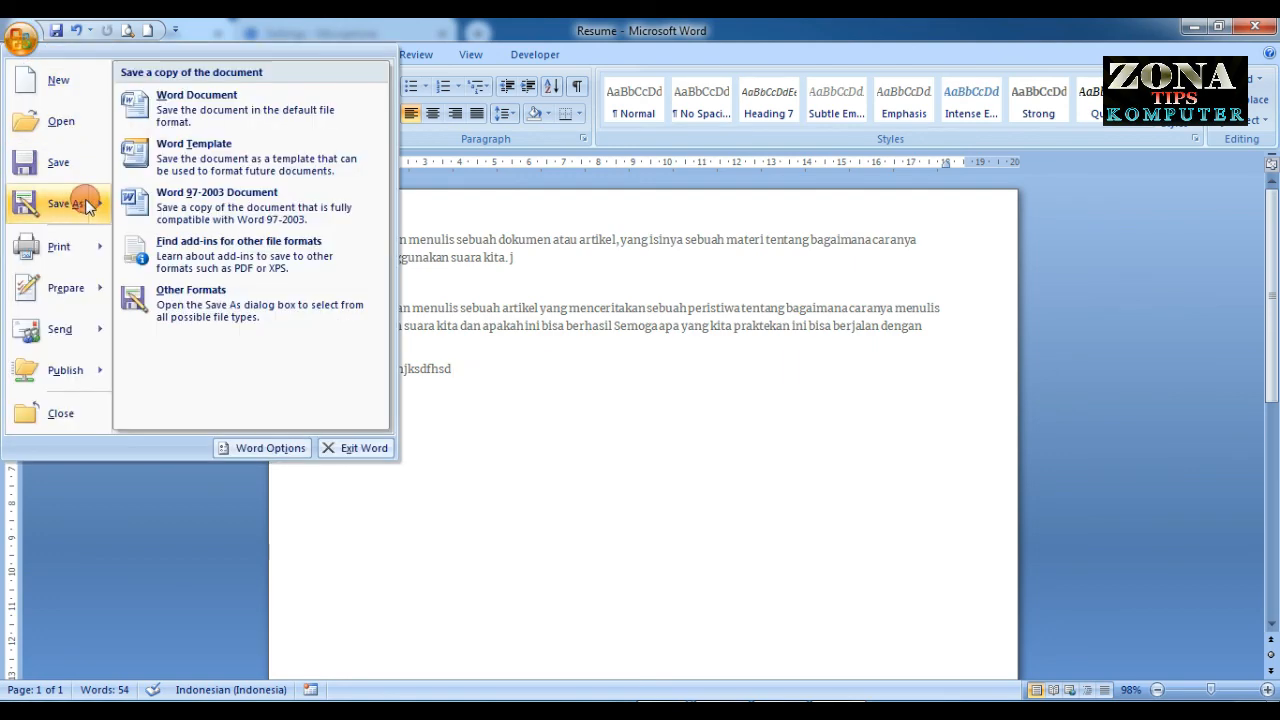
pyautogui.click(205, 120)
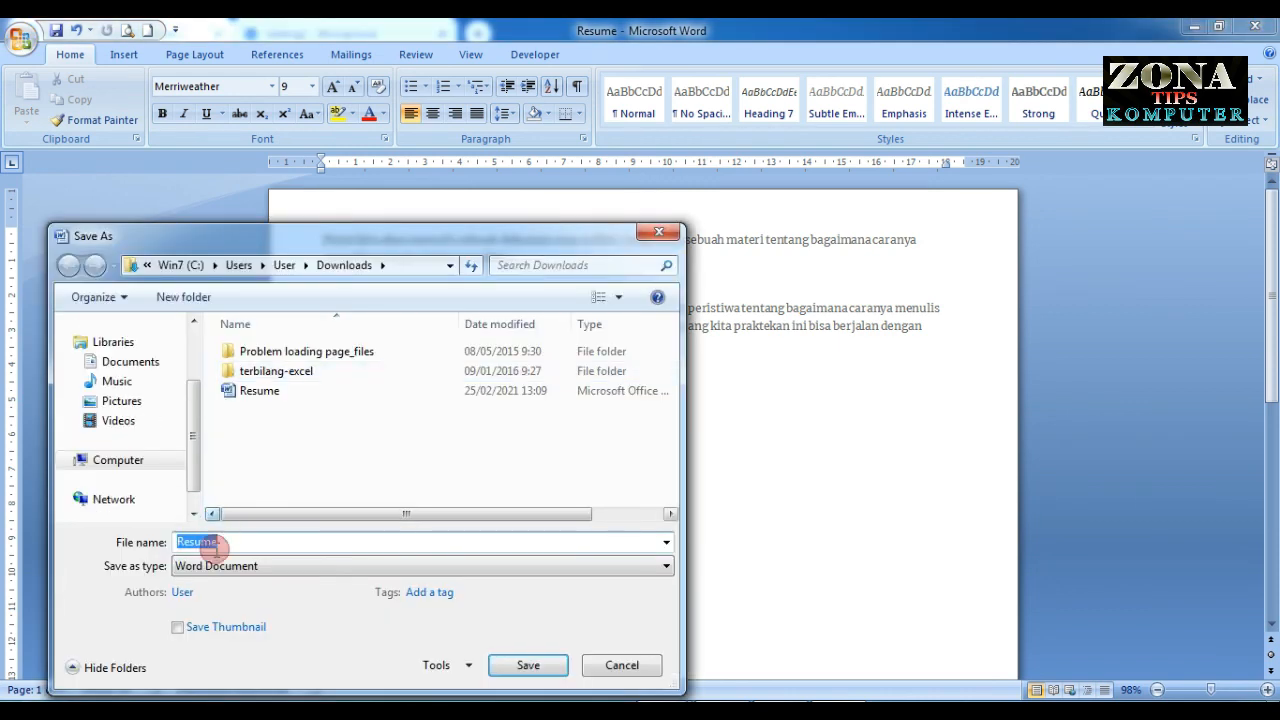
pyautogui.click(120, 459)
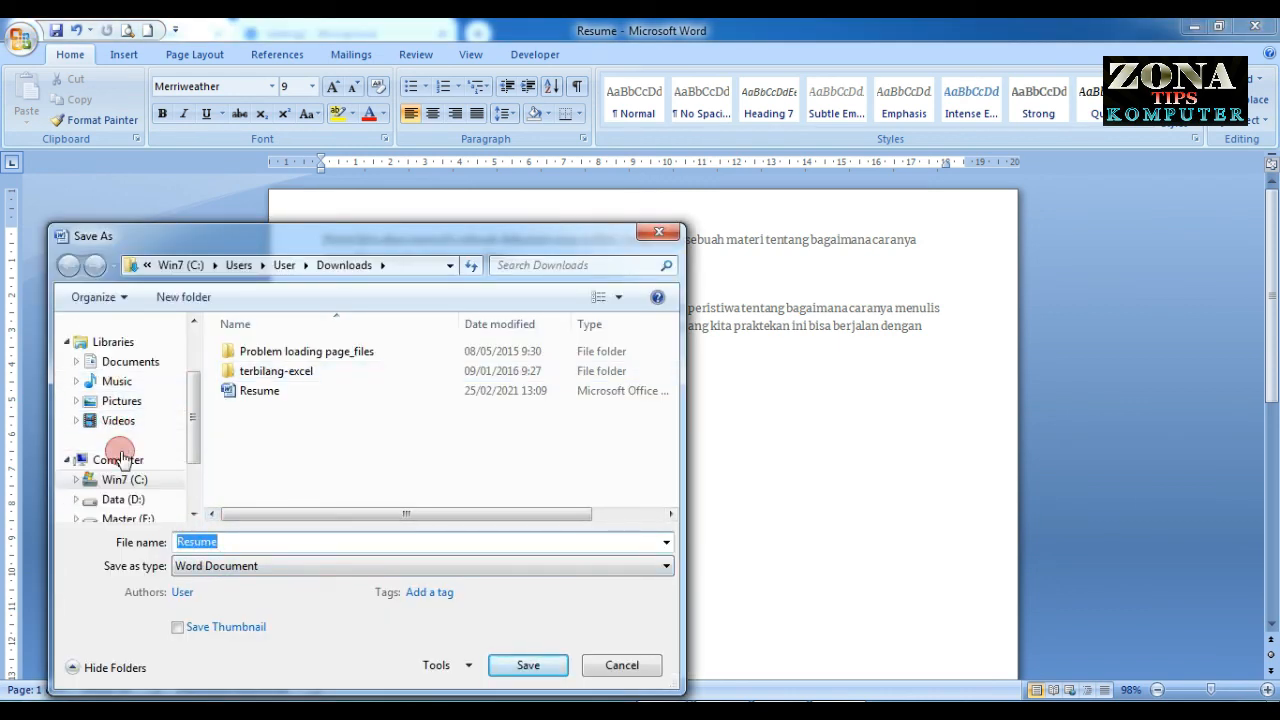
pyautogui.click(123, 499)
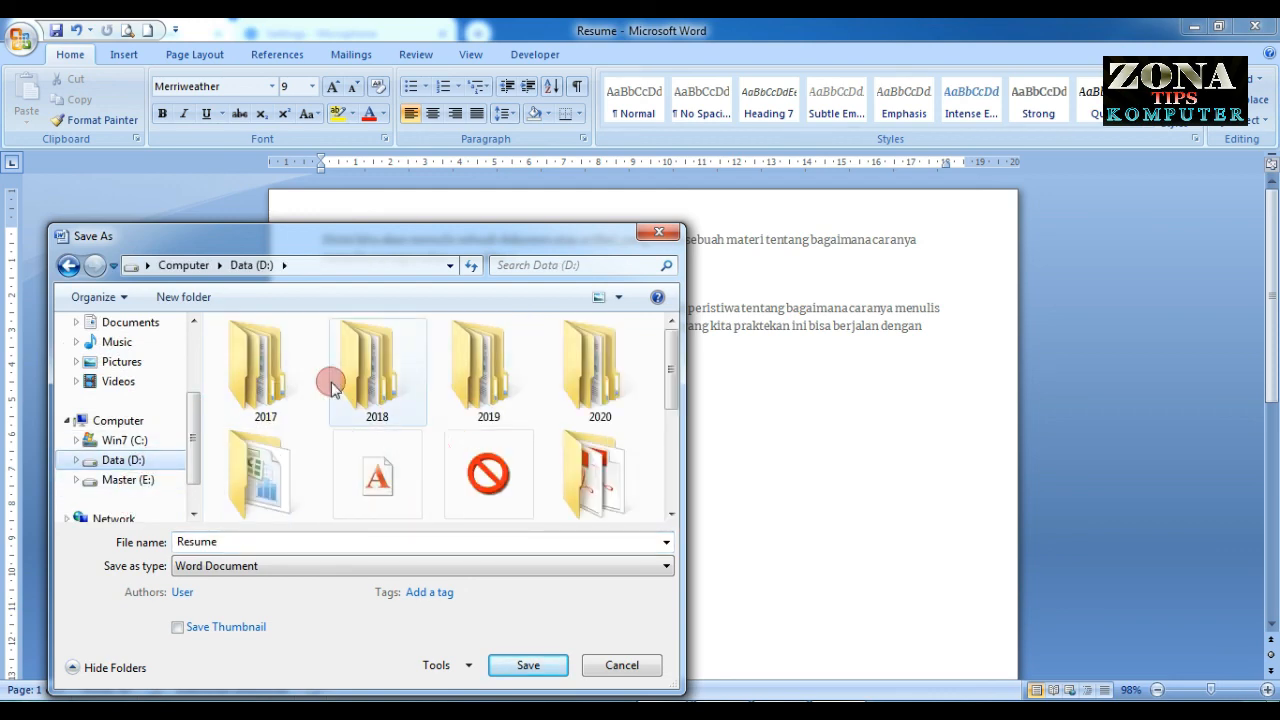
pyautogui.click(630, 665)
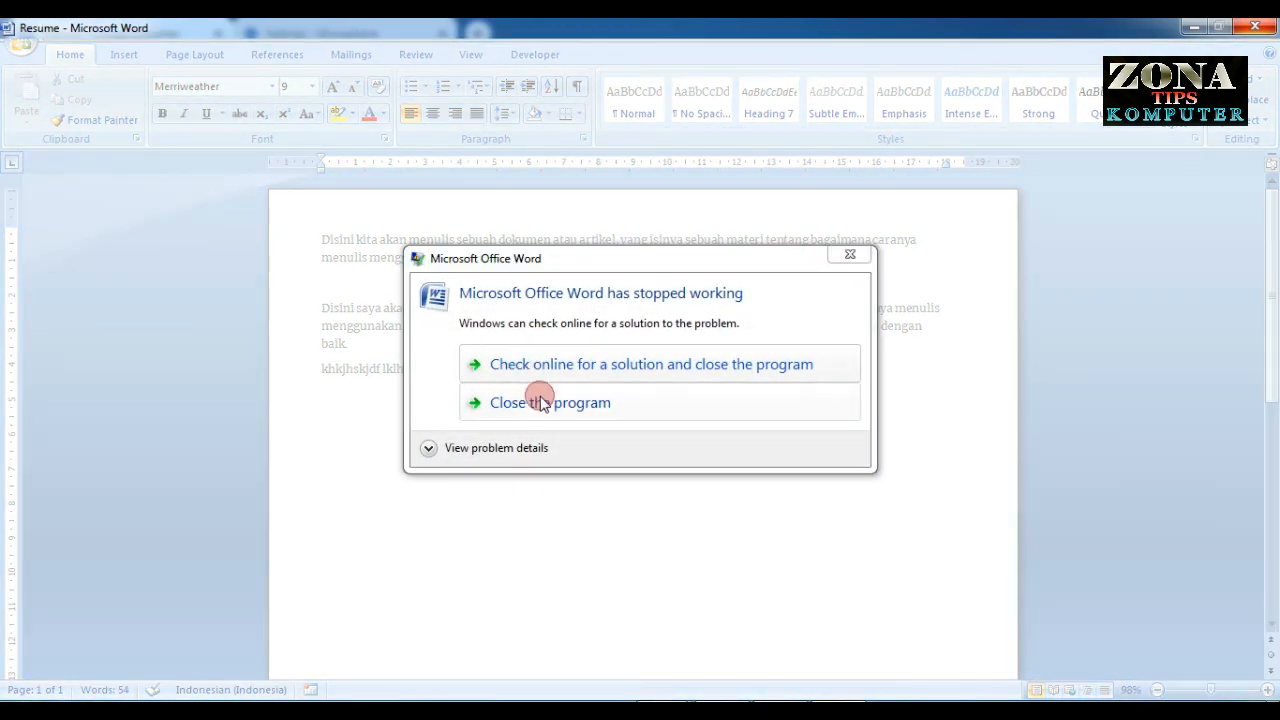
# Close the unresponsive Microsoft Word program and return to the Google Docs document.
pyautogui.click(537, 401)
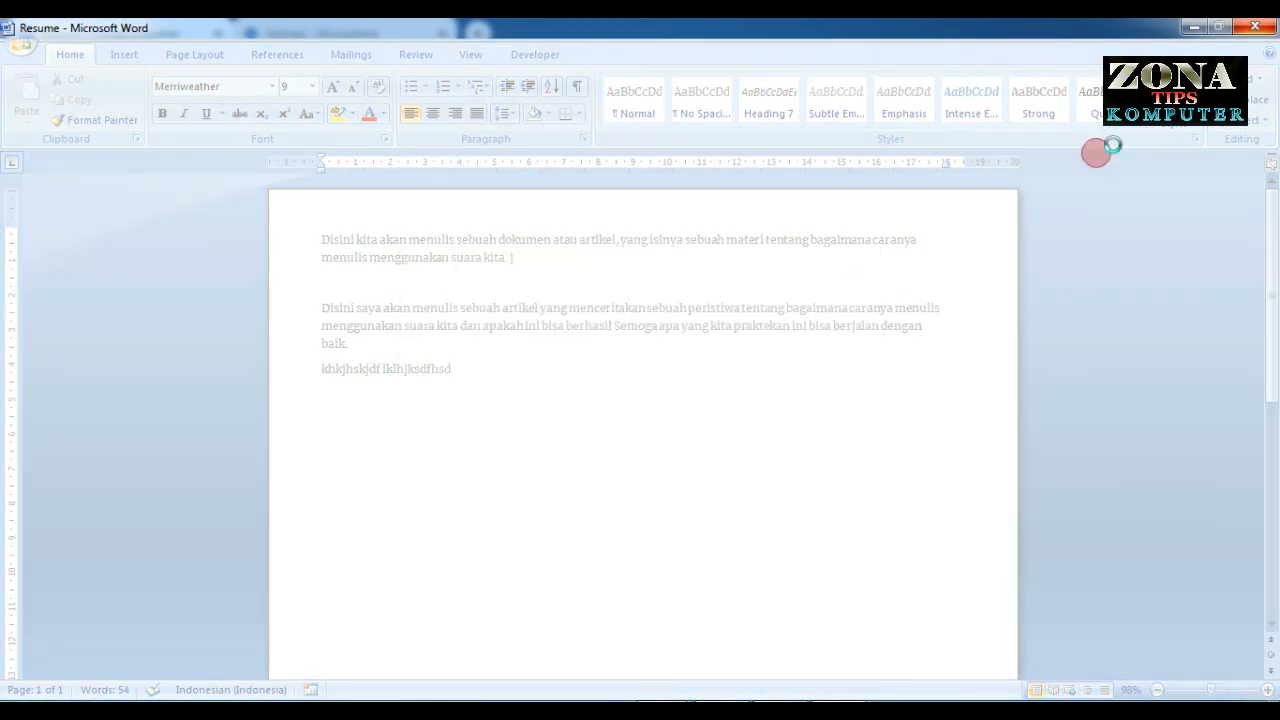
pyautogui.click(1253, 31)
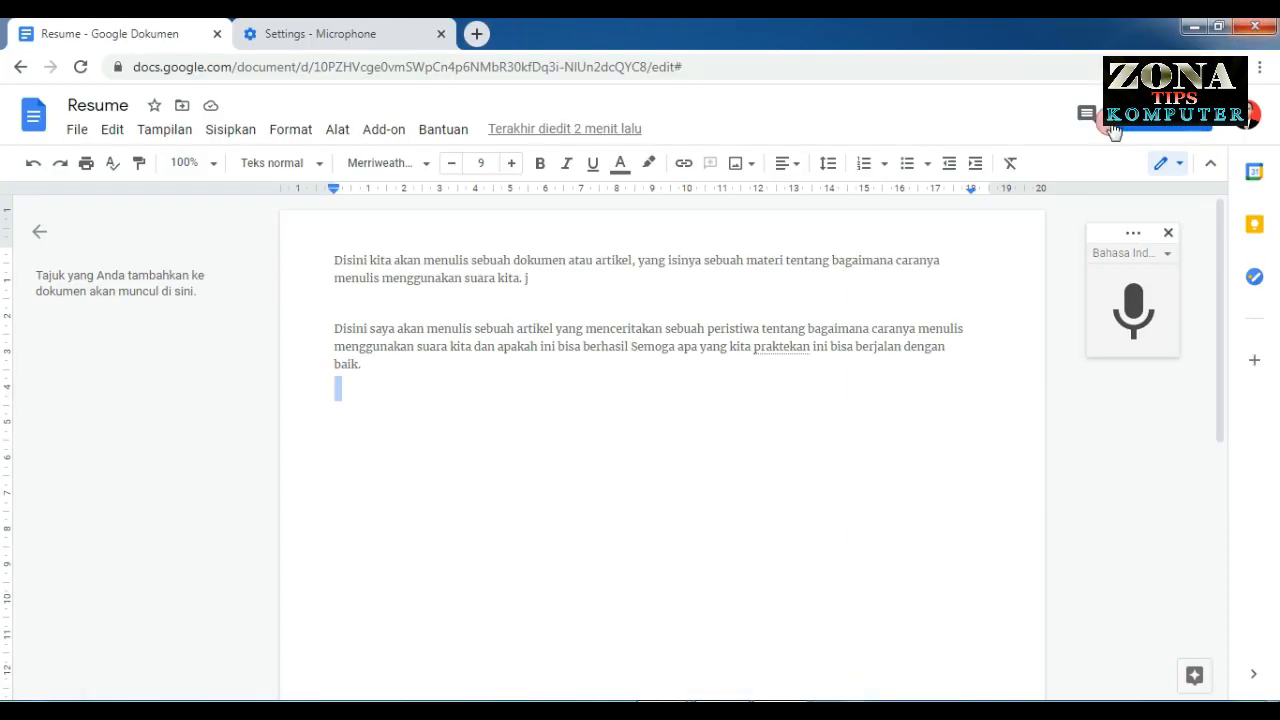